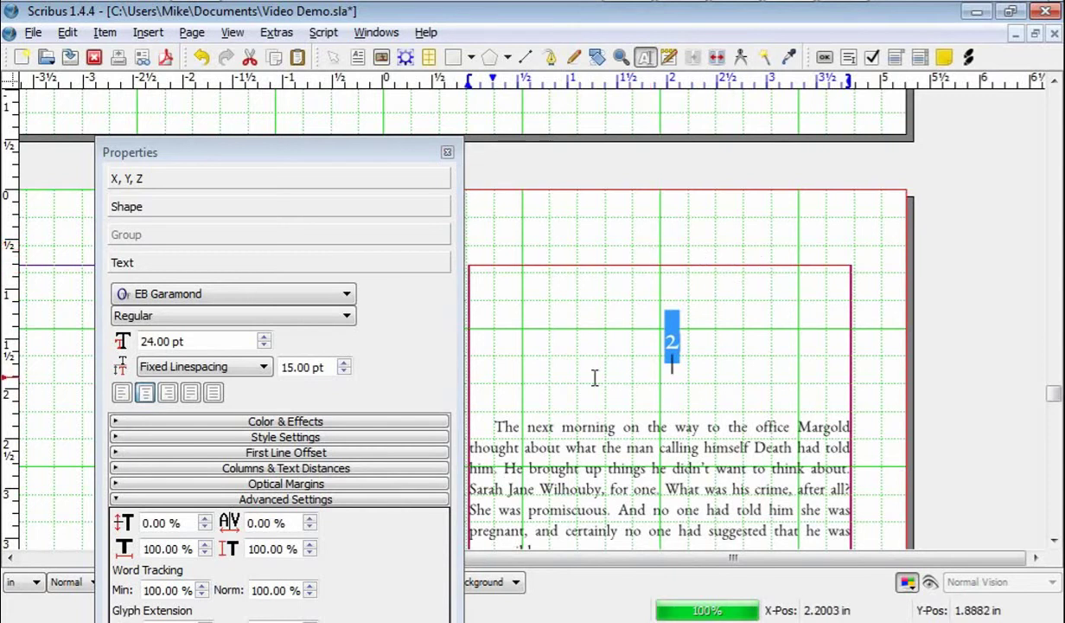
# - Close the Properties panel to reveal the page with the centred 2
pyautogui.click(448, 154)
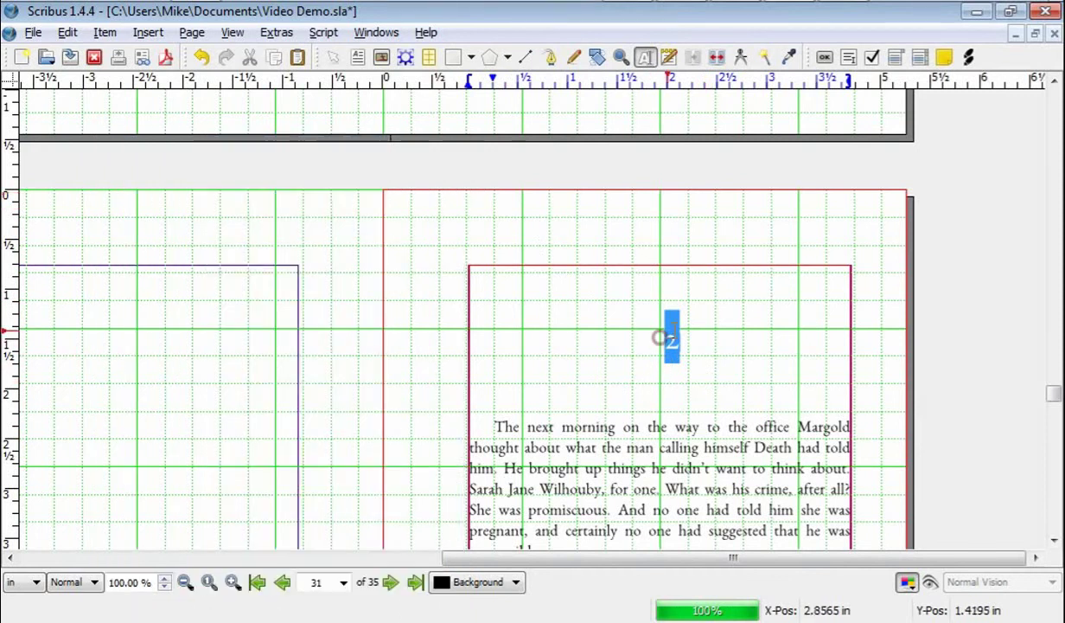
# - Delete the empty line above the 2 and bring the Properties panel back with F2
pyautogui.click(667, 339)
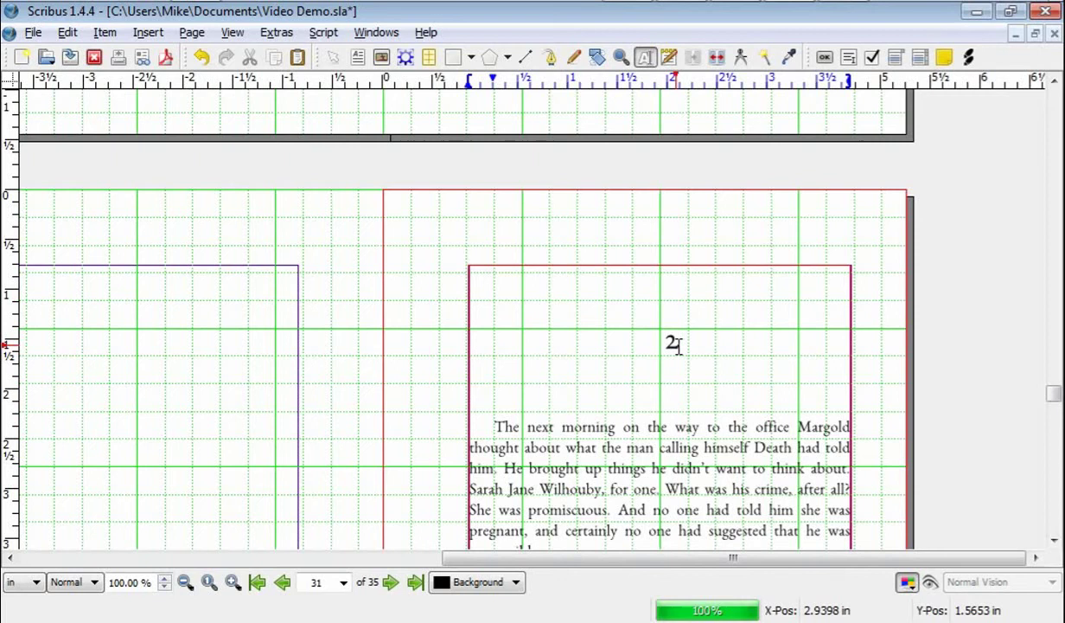
pyautogui.press('BackSpace')
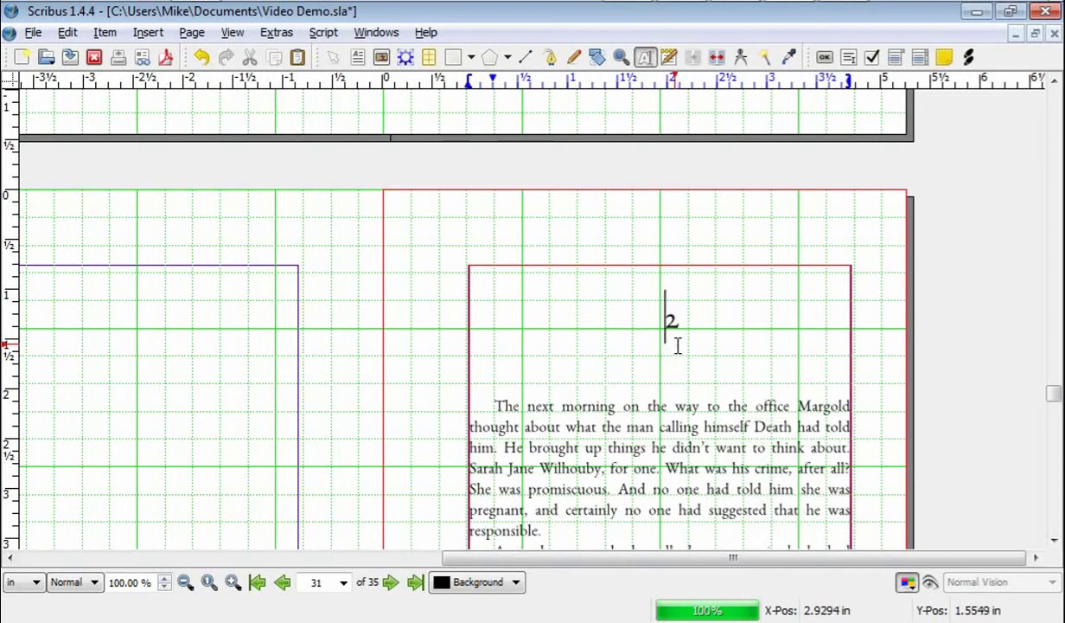
pyautogui.hotkey('alt', 'Tab')
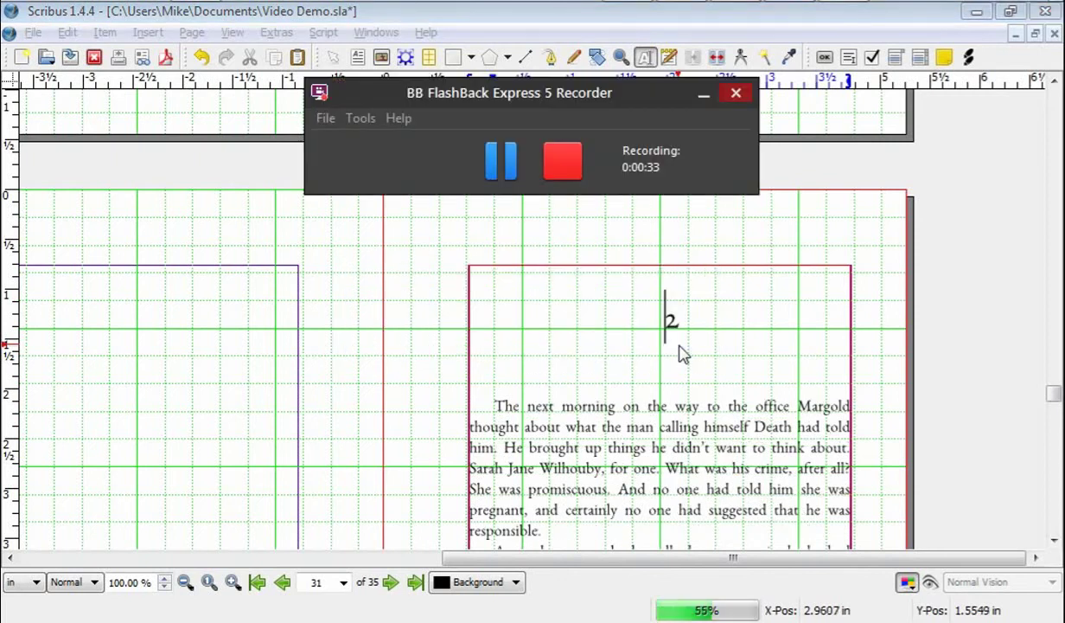
pyautogui.hotkey('alt', 'Tab')
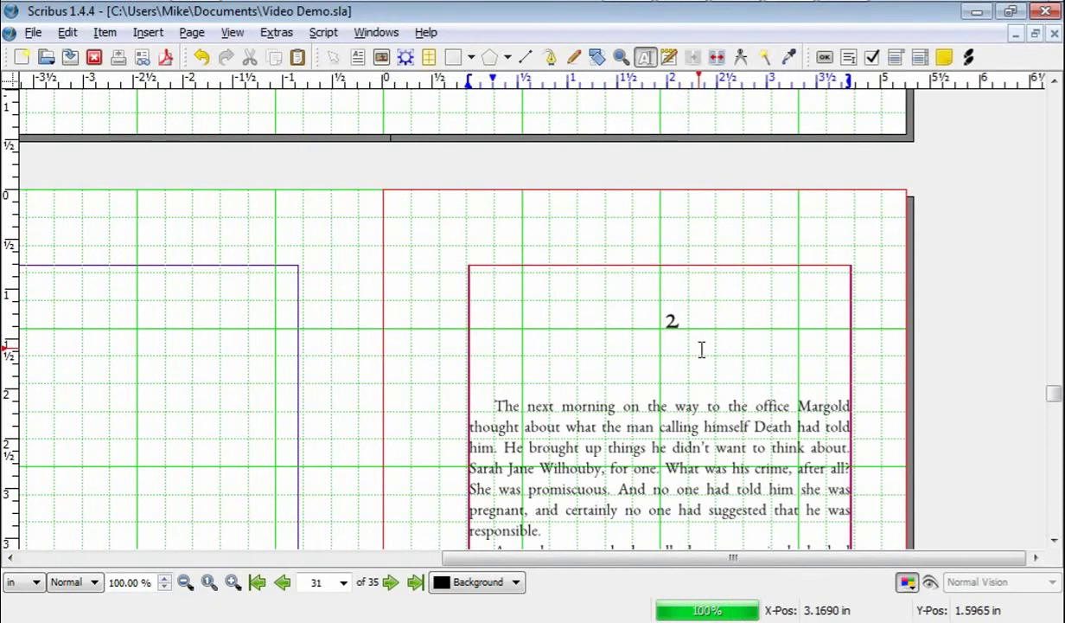
pyautogui.press('F2')
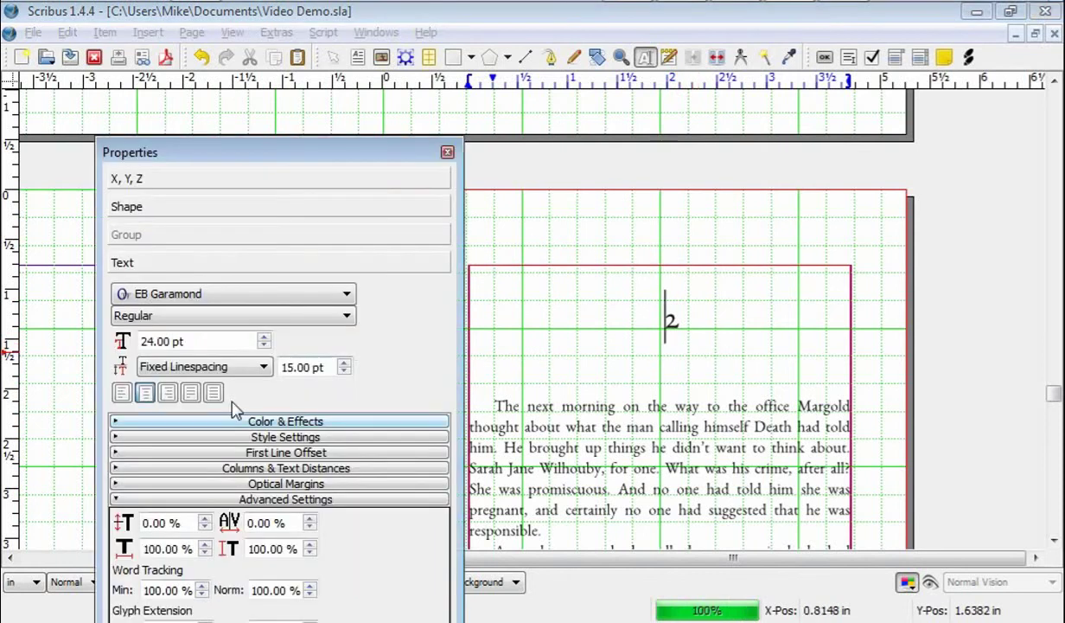
# - Left-align the 2 heading and move the Properties panel off the page
pyautogui.click(121, 393)
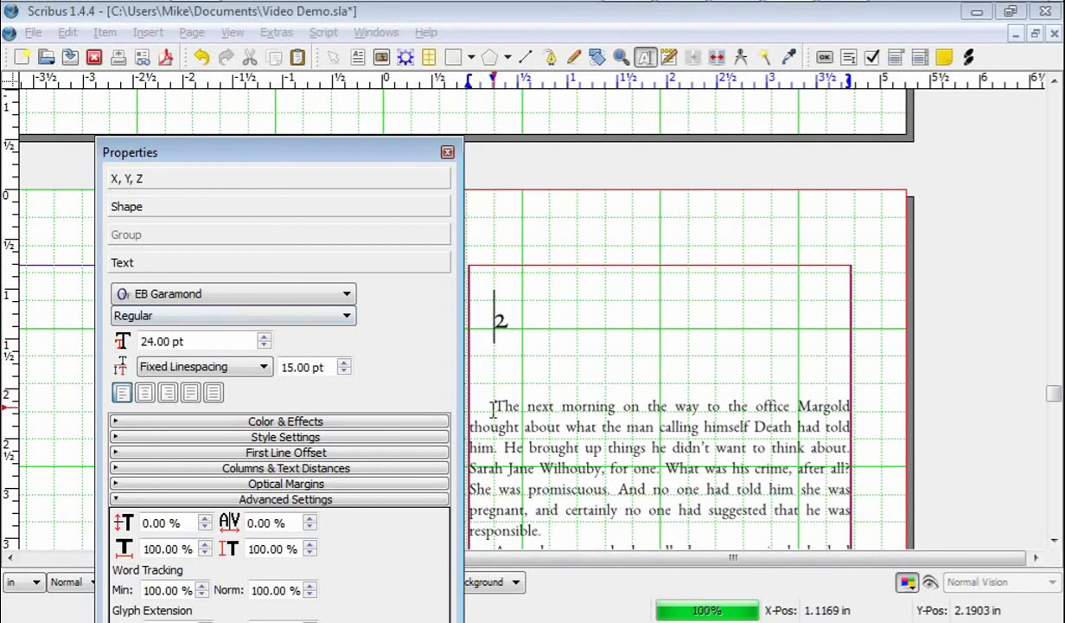
pyautogui.moveTo(356, 153); pyautogui.dragTo(282, 149)
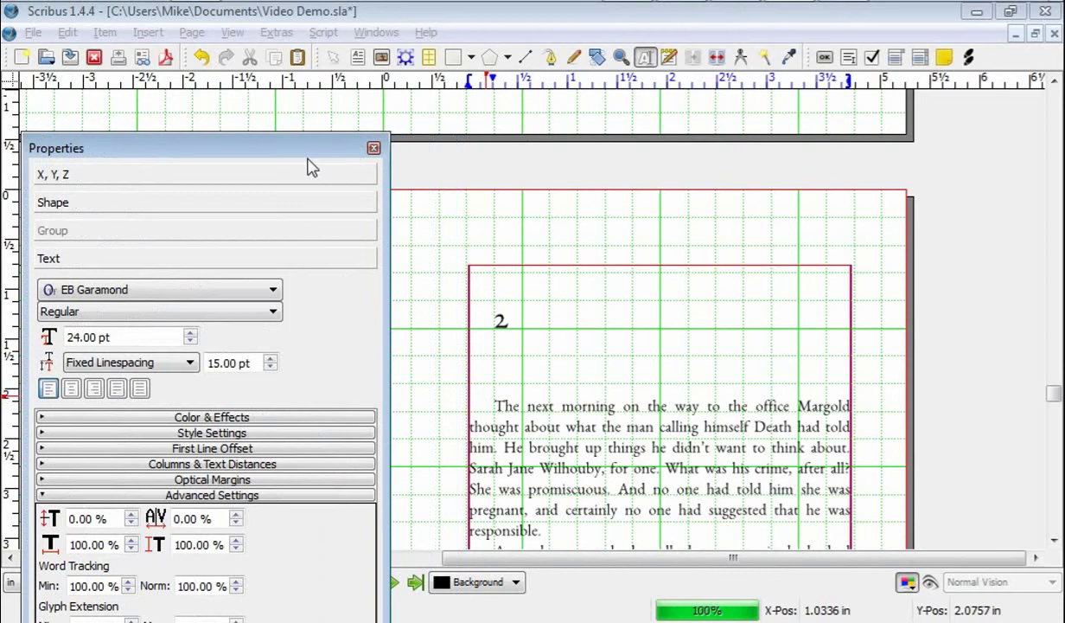
pyautogui.click(494, 329)
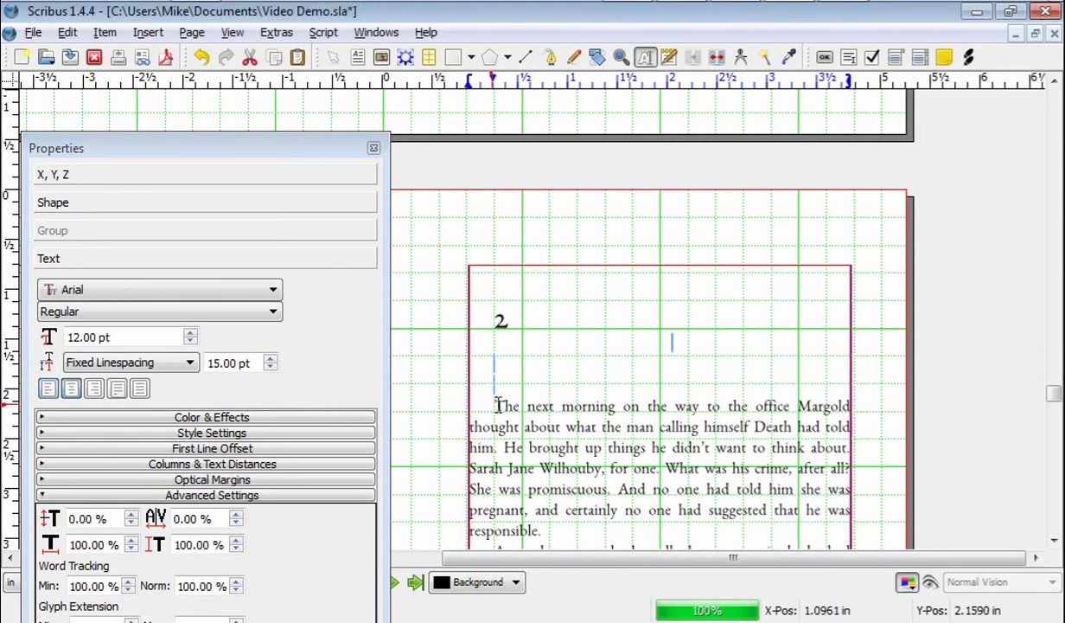
# - Drag the ruler marker to remove the opening paragraph's first-line indent
pyautogui.click(491, 402)
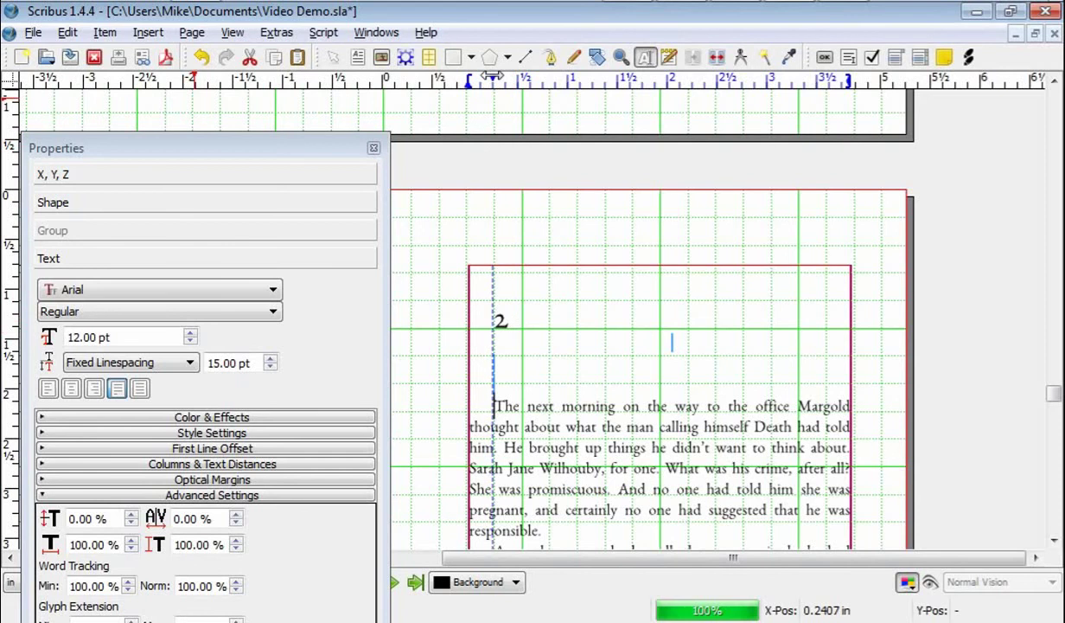
pyautogui.moveTo(491, 76); pyautogui.dragTo(467, 78)
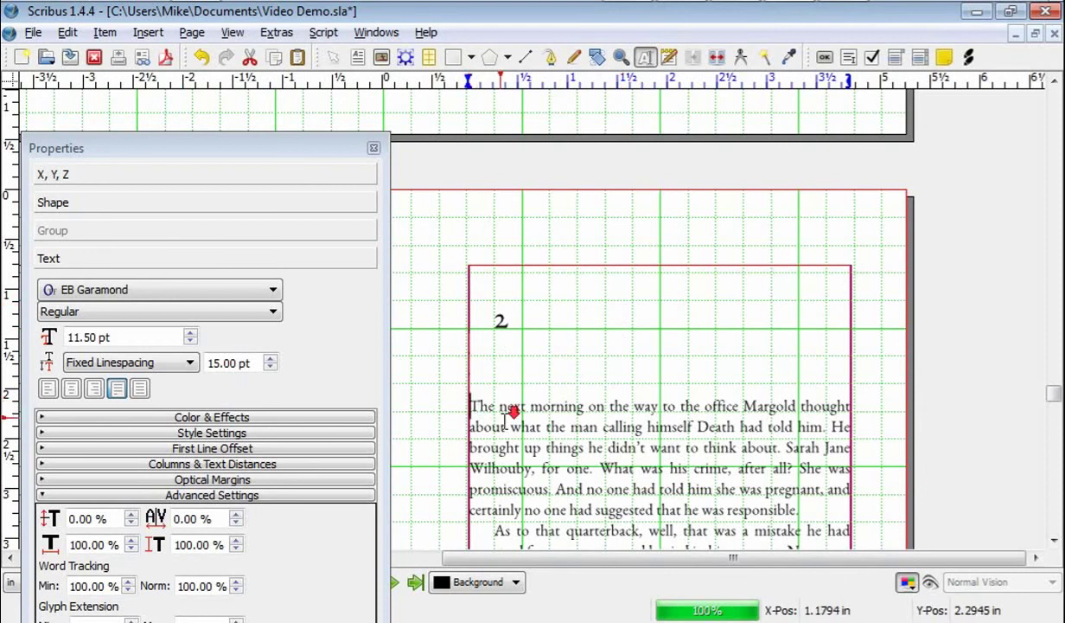
pyautogui.scroll(-2, 501, 415)
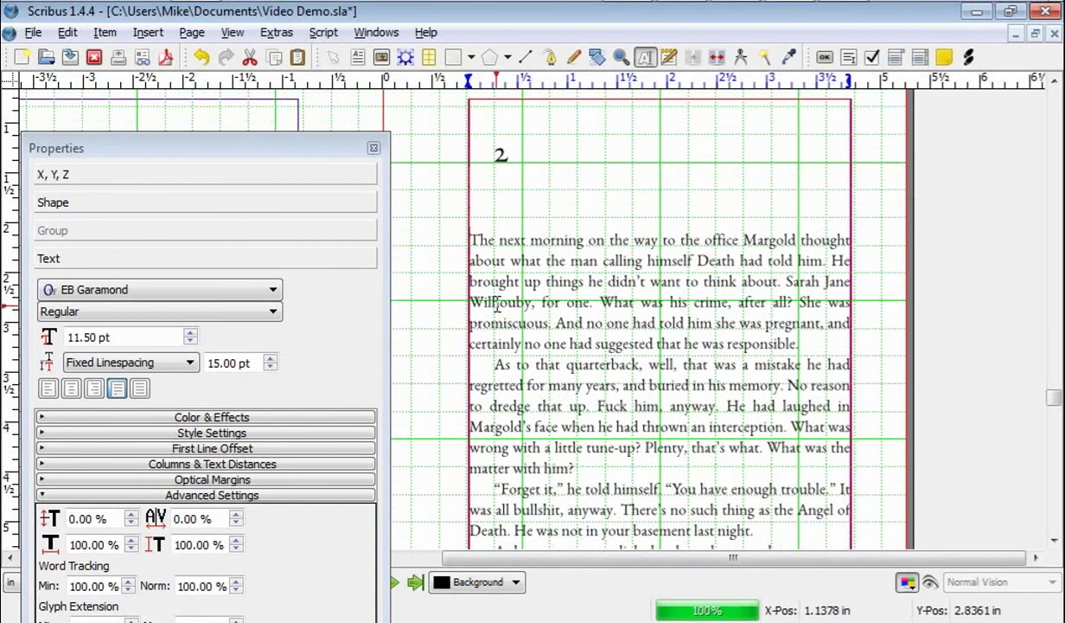
pyautogui.click(480, 356)
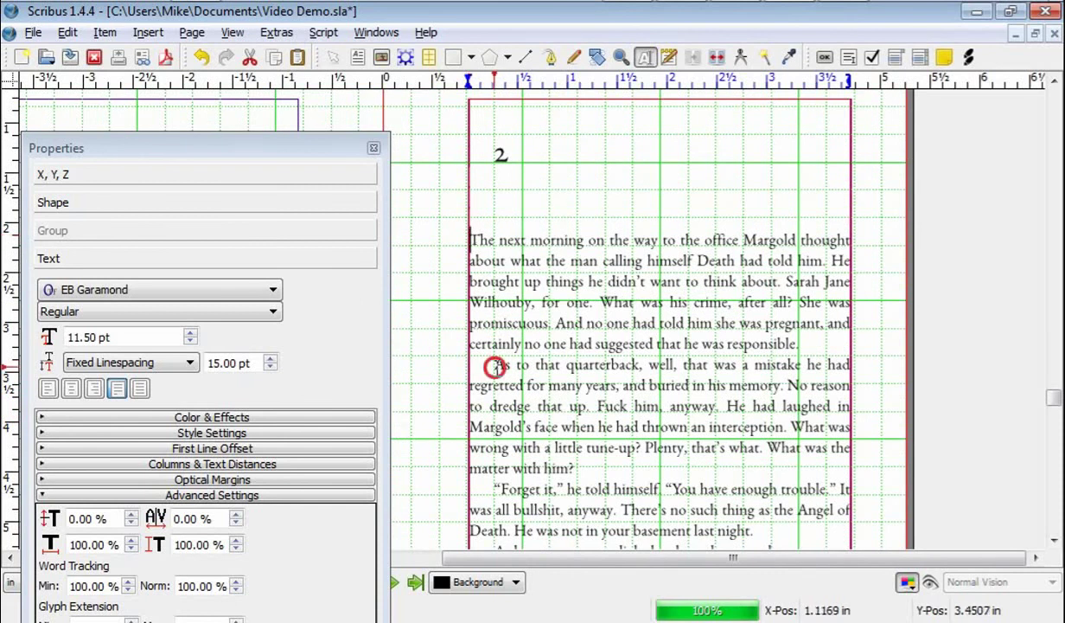
pyautogui.click(492, 364)
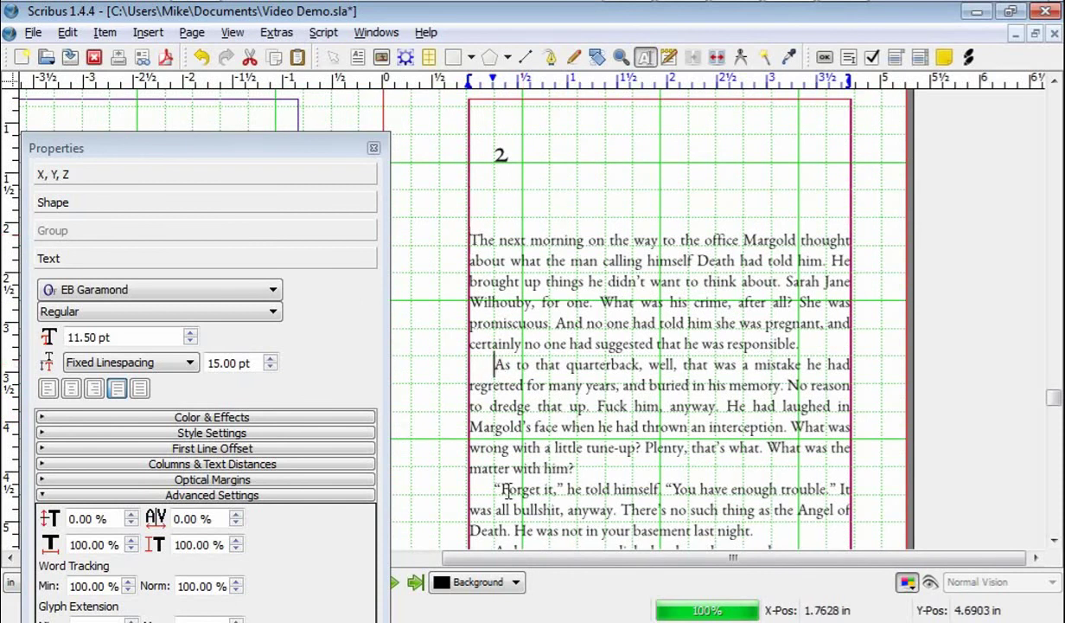
pyautogui.click(592, 384)
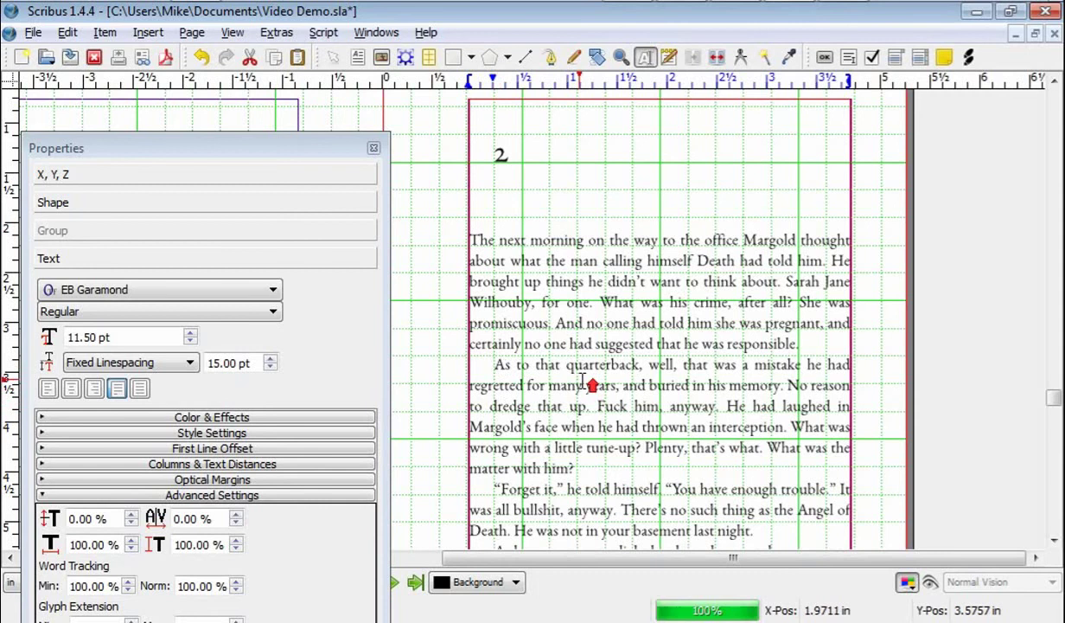
pyautogui.scroll(3, 562, 372)
# - Clear the indent on the 2 heading's line and centre the 2 in the frame
pyautogui.click(498, 319)
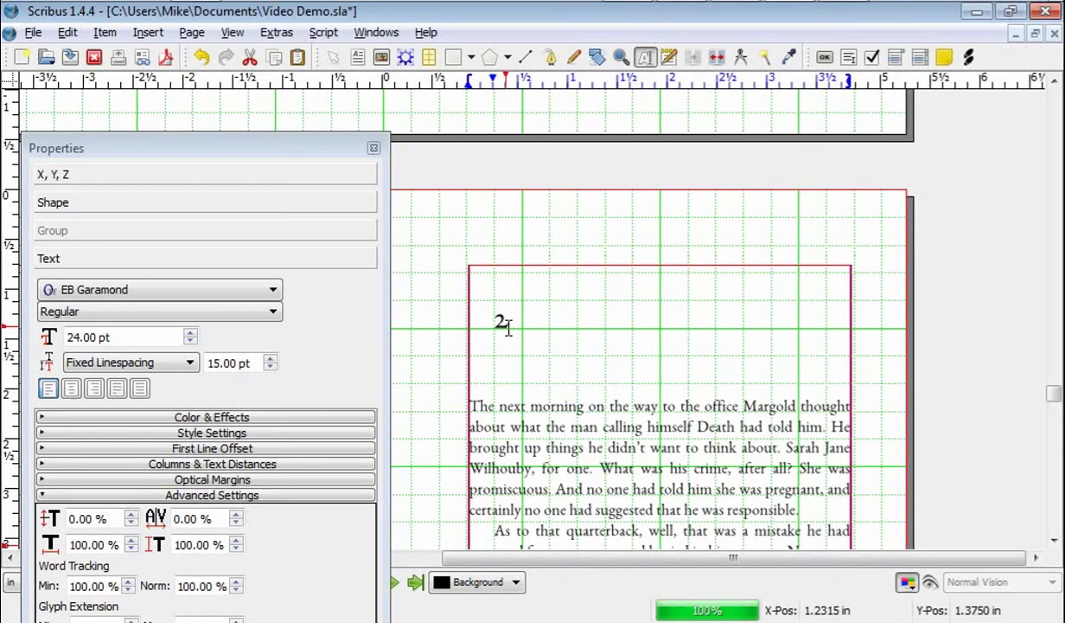
pyautogui.moveTo(490, 76); pyautogui.dragTo(468, 76)
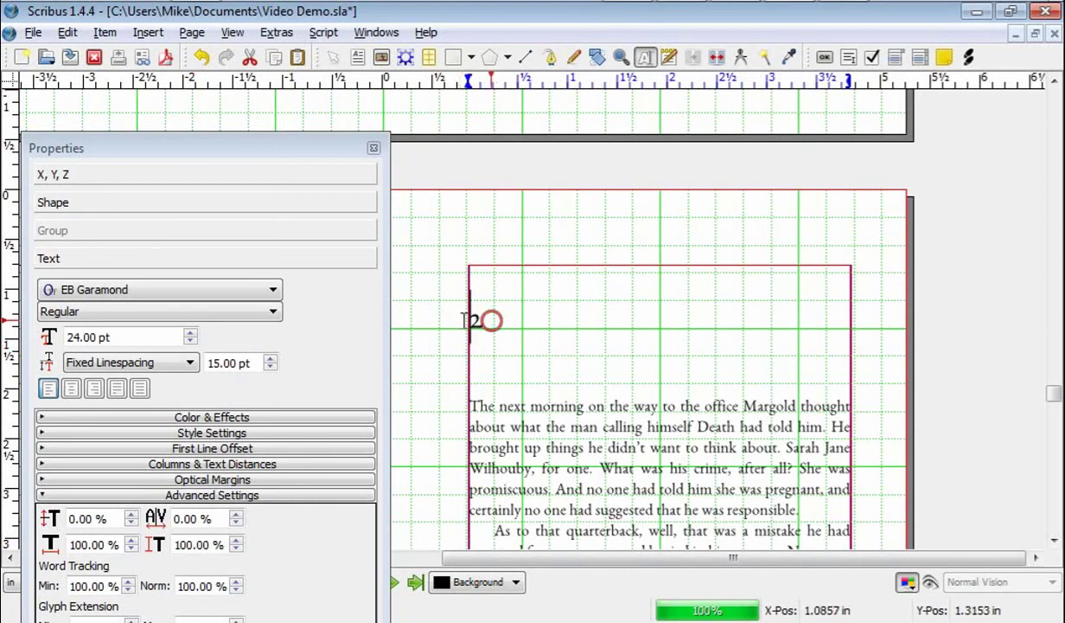
pyautogui.doubleClick(489, 322)
pyautogui.click(488, 323)
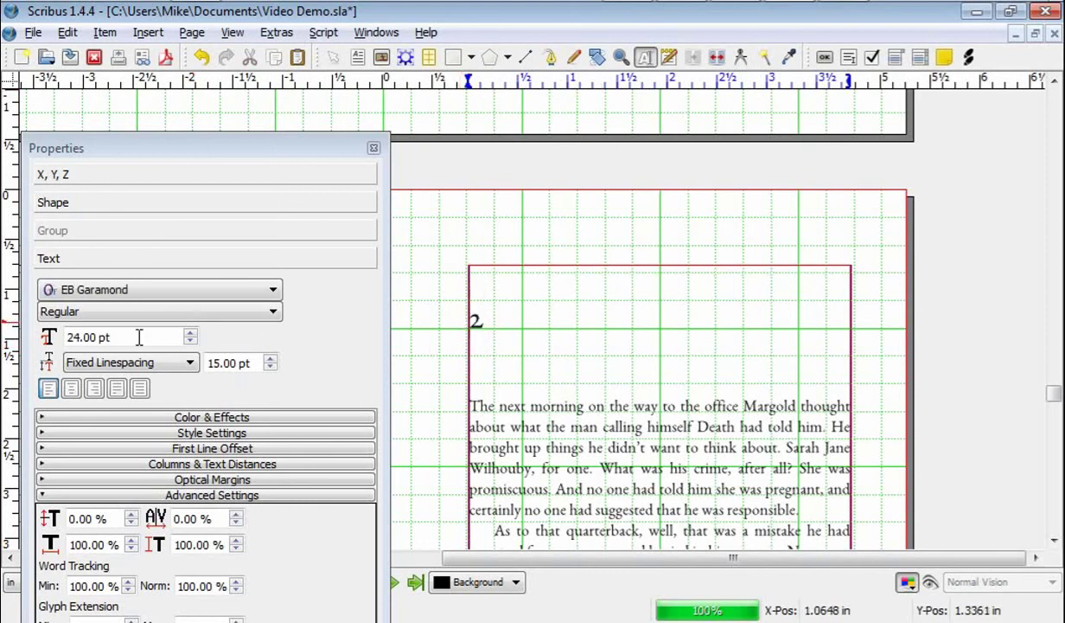
pyautogui.click(73, 391)
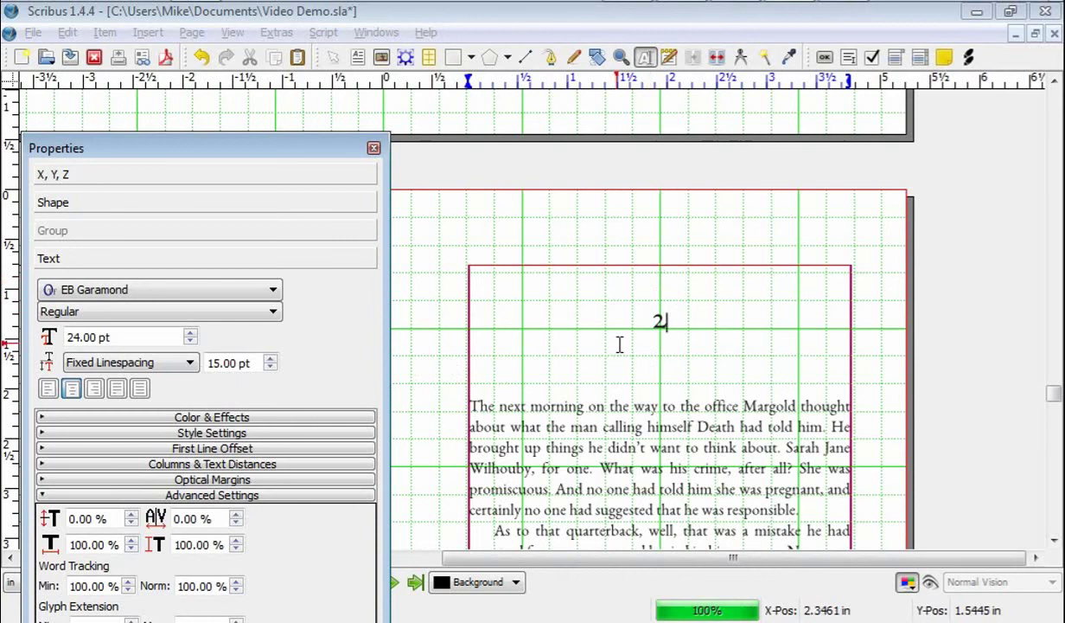
# - Select the 2 and step its font size up from 12 pt to 27 pt
pyautogui.click(655, 319)
pyautogui.doubleClick(670, 320)
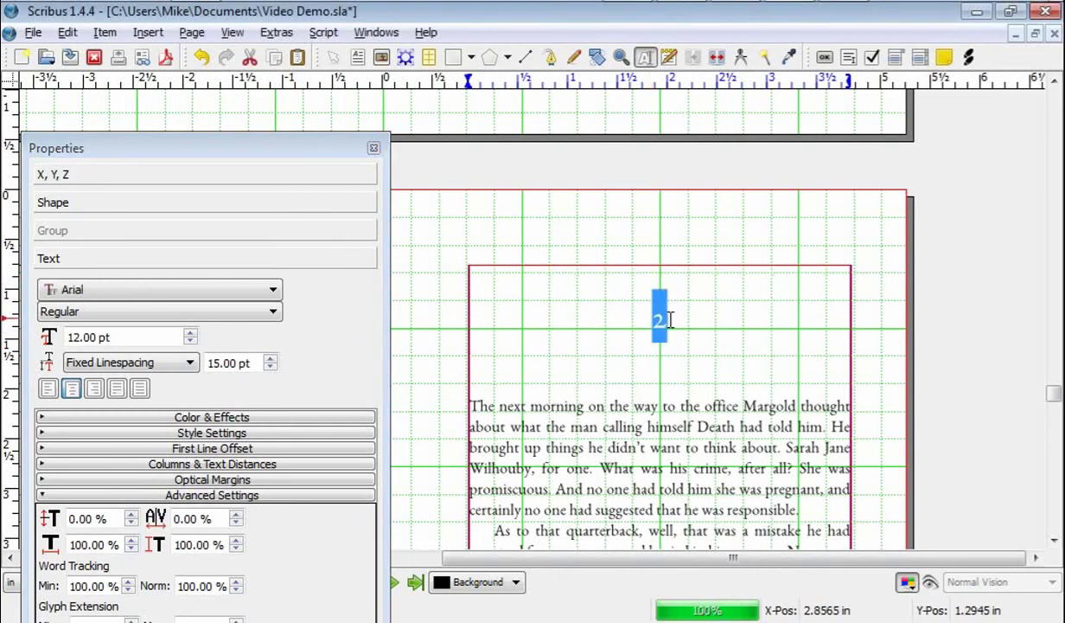
pyautogui.click(191, 333)
pyautogui.click(191, 334)
pyautogui.click(191, 333)
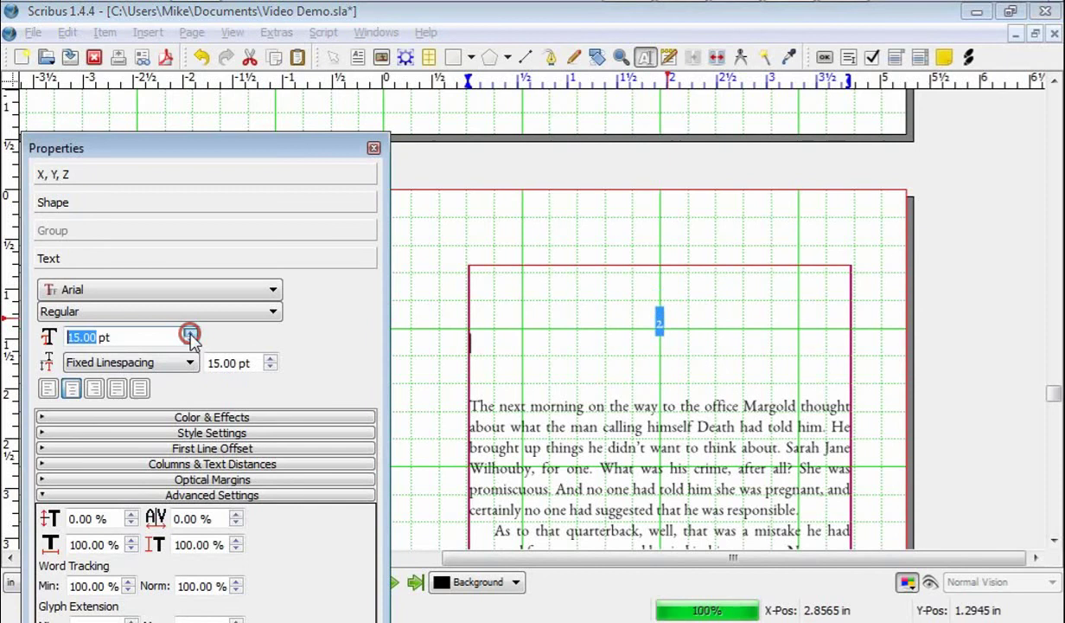
pyautogui.click(191, 334)
pyautogui.click(191, 333)
pyautogui.click(191, 334)
pyautogui.click(191, 334)
pyautogui.click(191, 334)
pyautogui.click(191, 334)
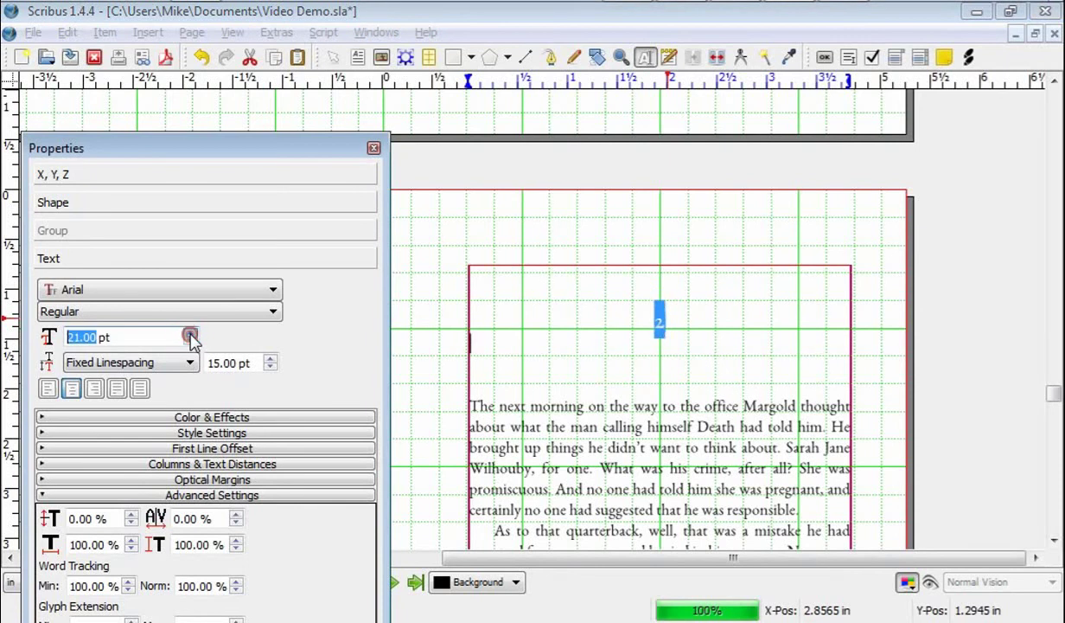
pyautogui.click(191, 334)
pyautogui.click(191, 334)
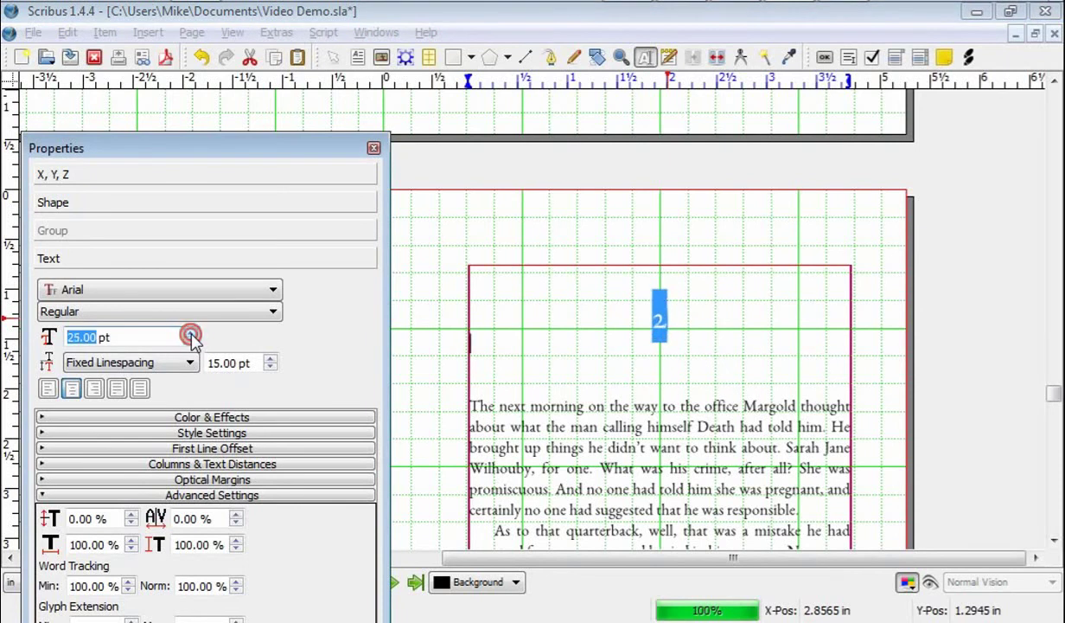
pyautogui.click(191, 335)
pyautogui.click(191, 334)
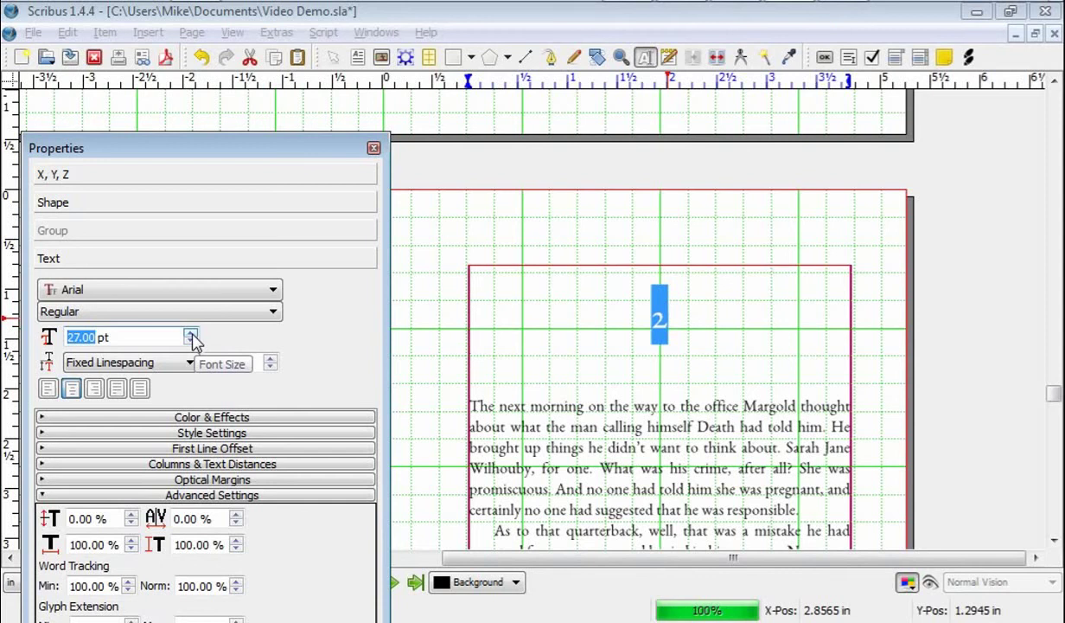
pyautogui.click(667, 313)
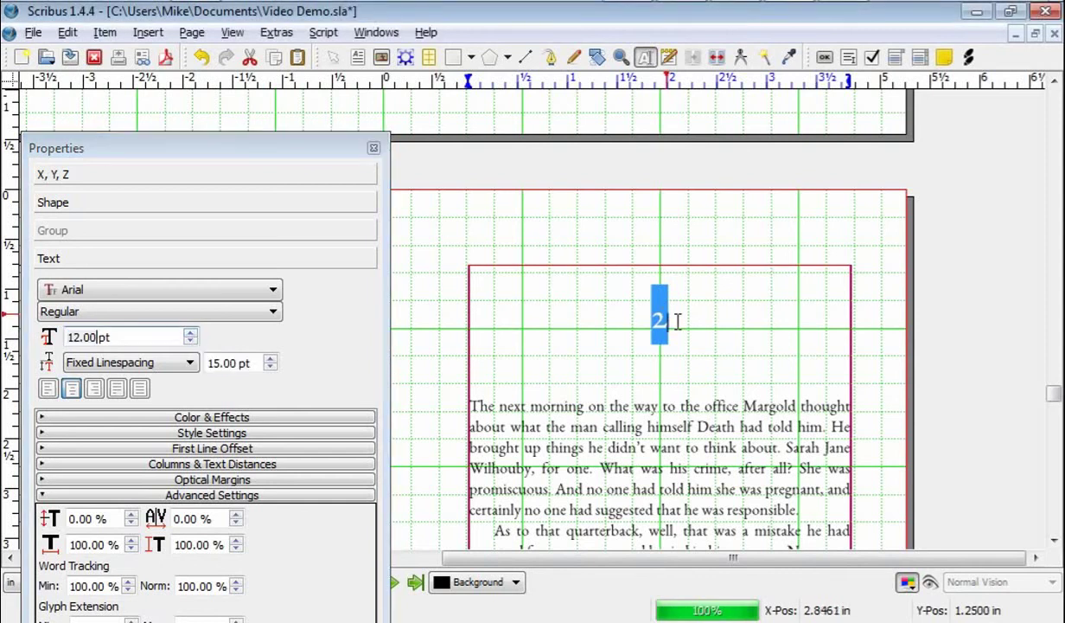
pyautogui.click(688, 316)
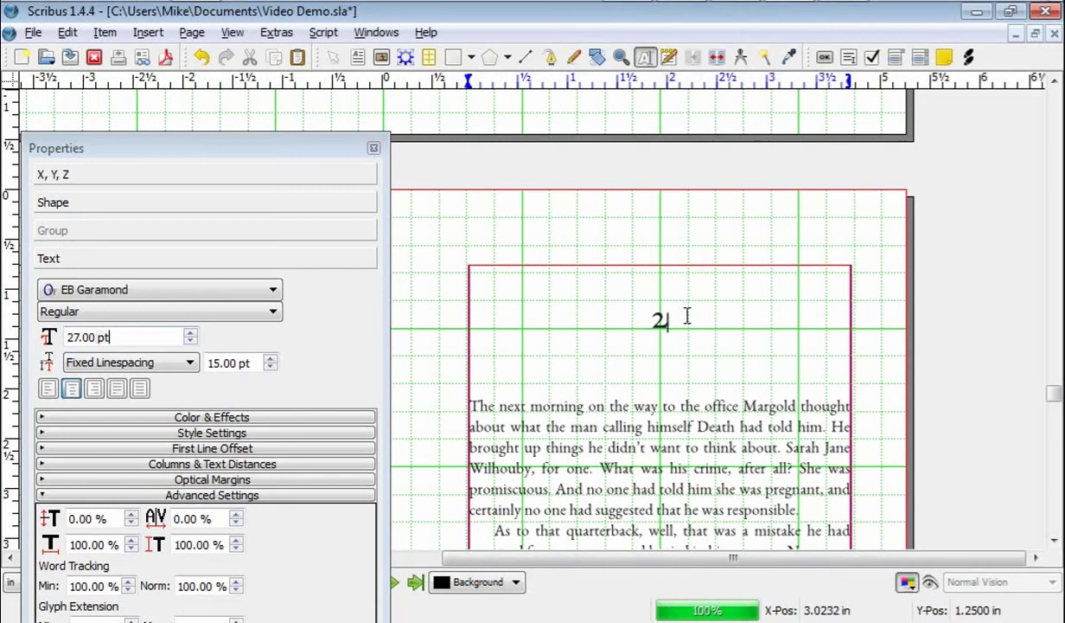
# - Replace the 2 with the Roman numeral II and set it in Trajan Pro
pyautogui.press('BackSpace')
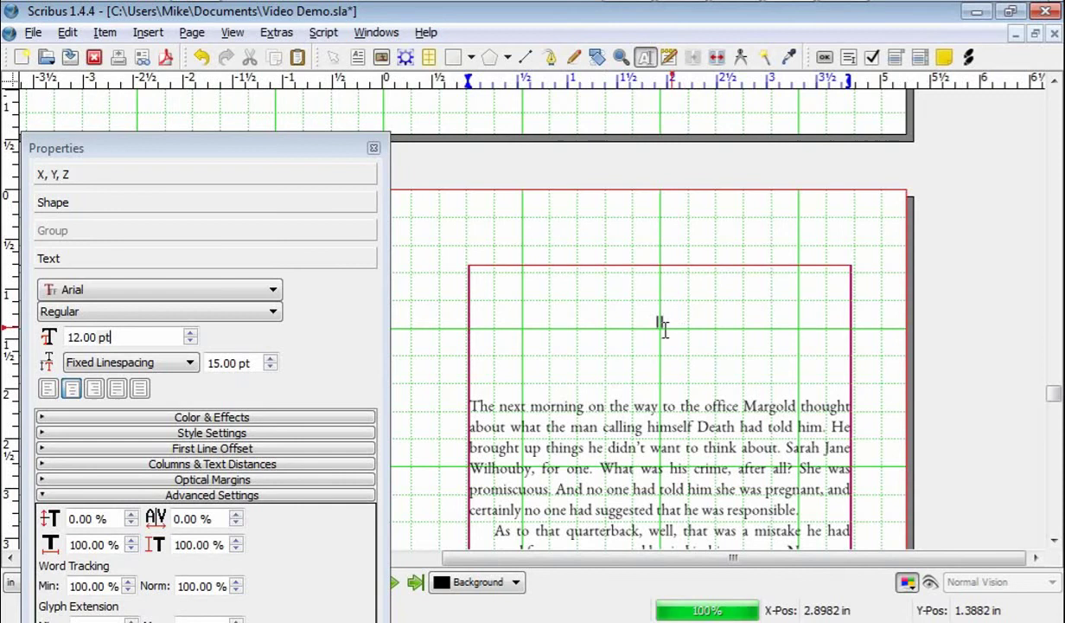
pyautogui.doubleClick(660, 322)
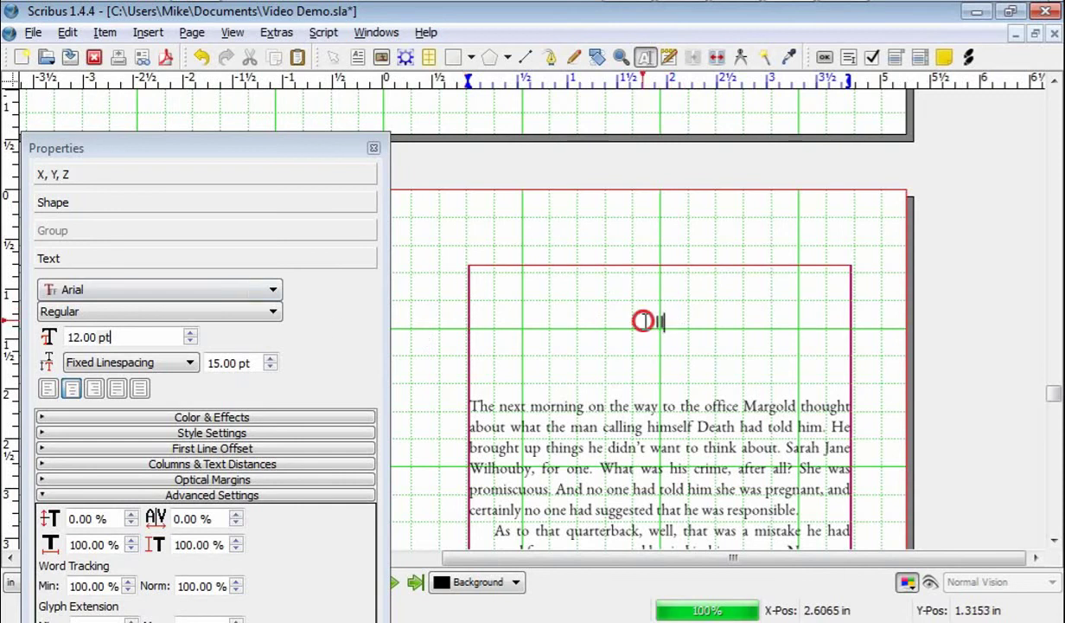
pyautogui.click(161, 289)
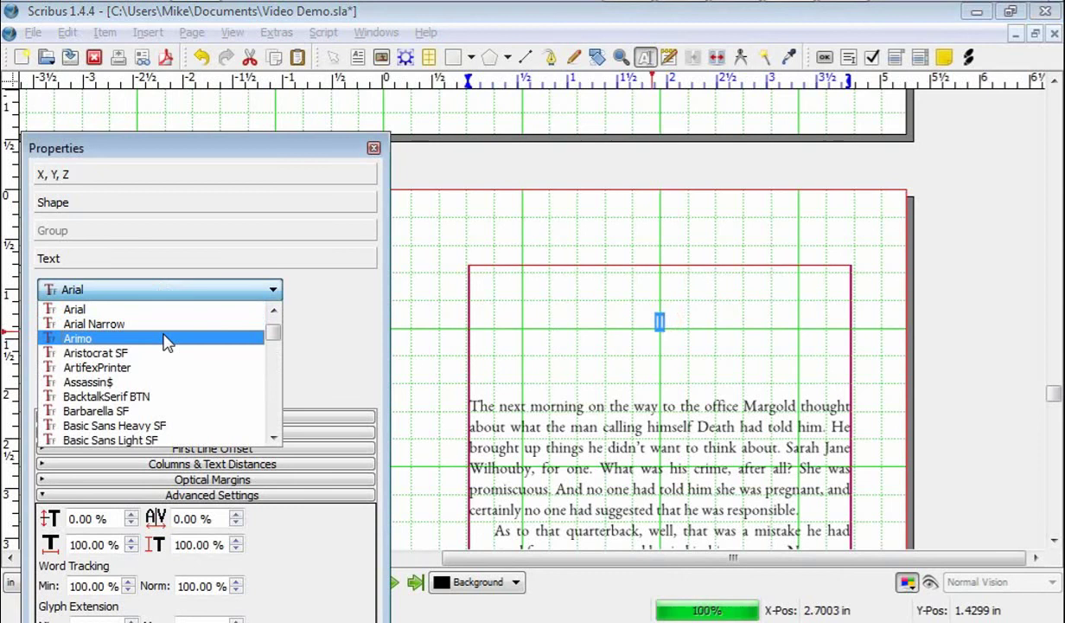
pyautogui.press('t')
pyautogui.click(273, 424)
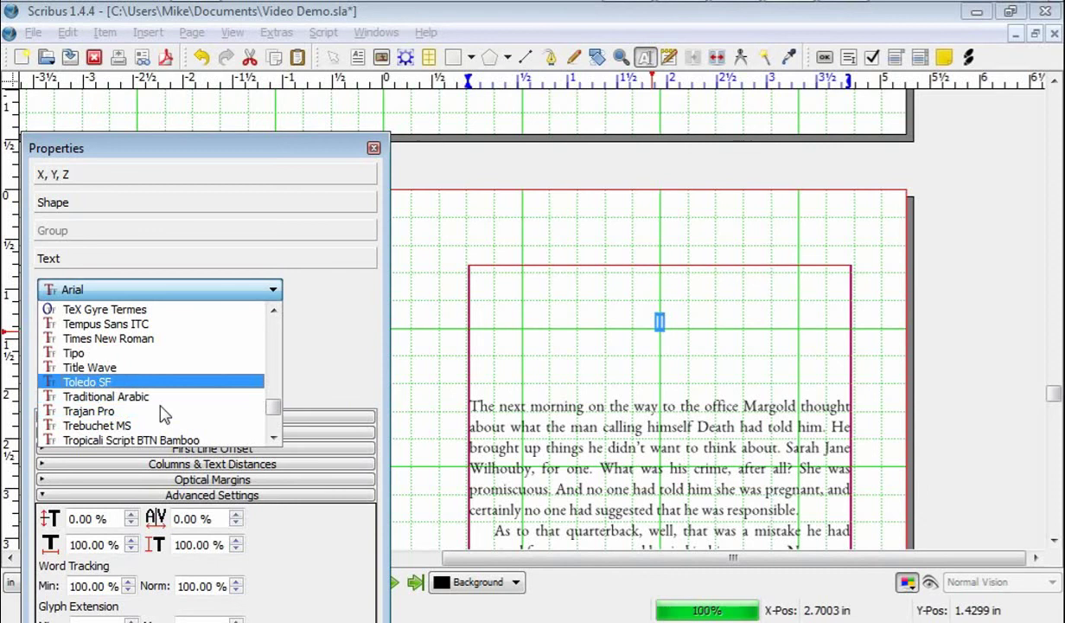
pyautogui.click(105, 413)
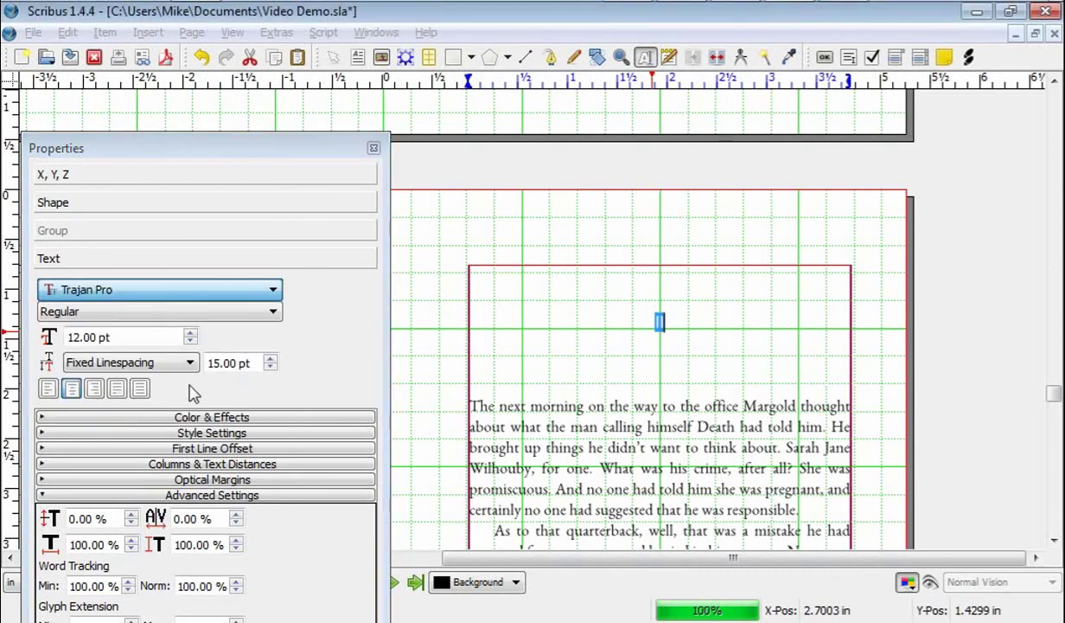
# - Raise the Trajan Pro II heading's font size to 27 pt
pyautogui.click(191, 334)
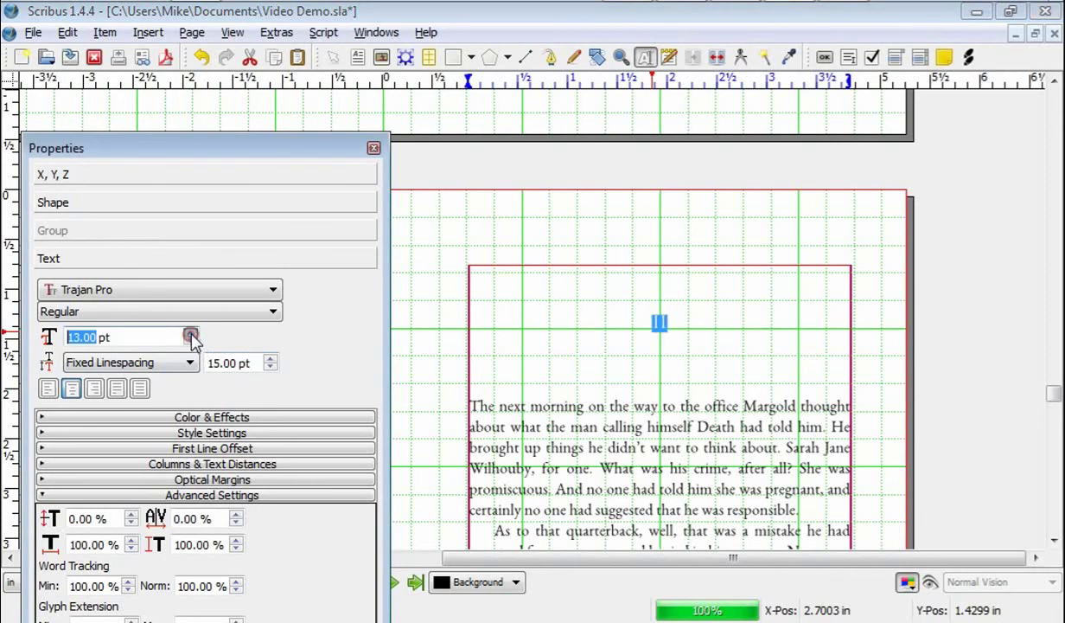
pyautogui.click(191, 335)
pyautogui.click(191, 334)
pyautogui.click(191, 334)
pyautogui.click(191, 335)
pyautogui.click(191, 334)
pyautogui.click(191, 335)
pyautogui.click(191, 335)
pyautogui.click(191, 334)
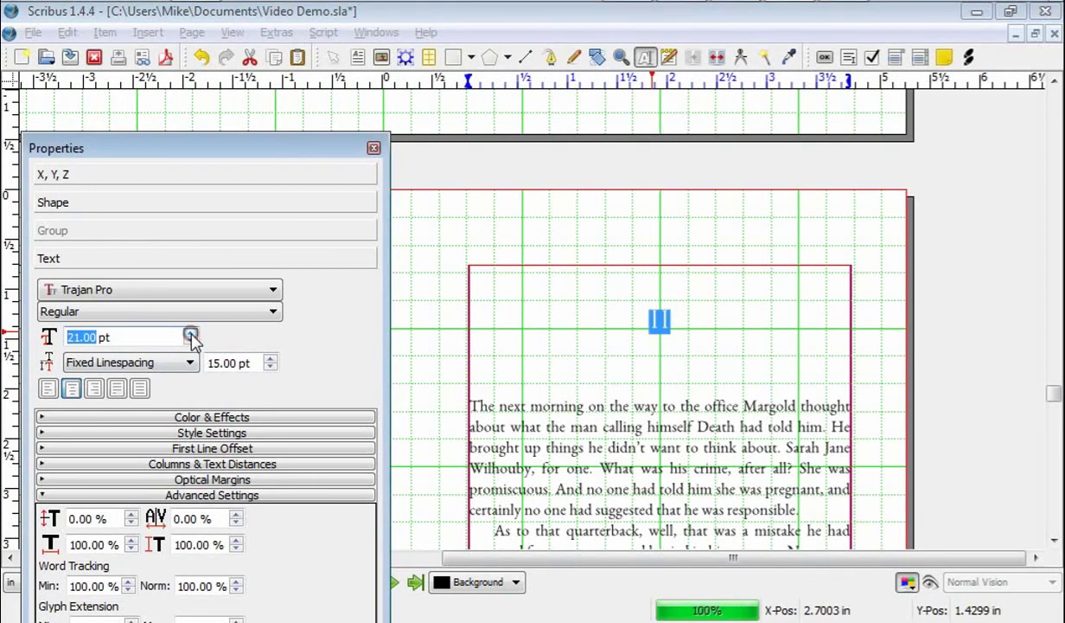
pyautogui.click(191, 335)
pyautogui.click(191, 335)
pyautogui.click(191, 335)
pyautogui.click(191, 334)
pyautogui.click(191, 335)
pyautogui.click(192, 334)
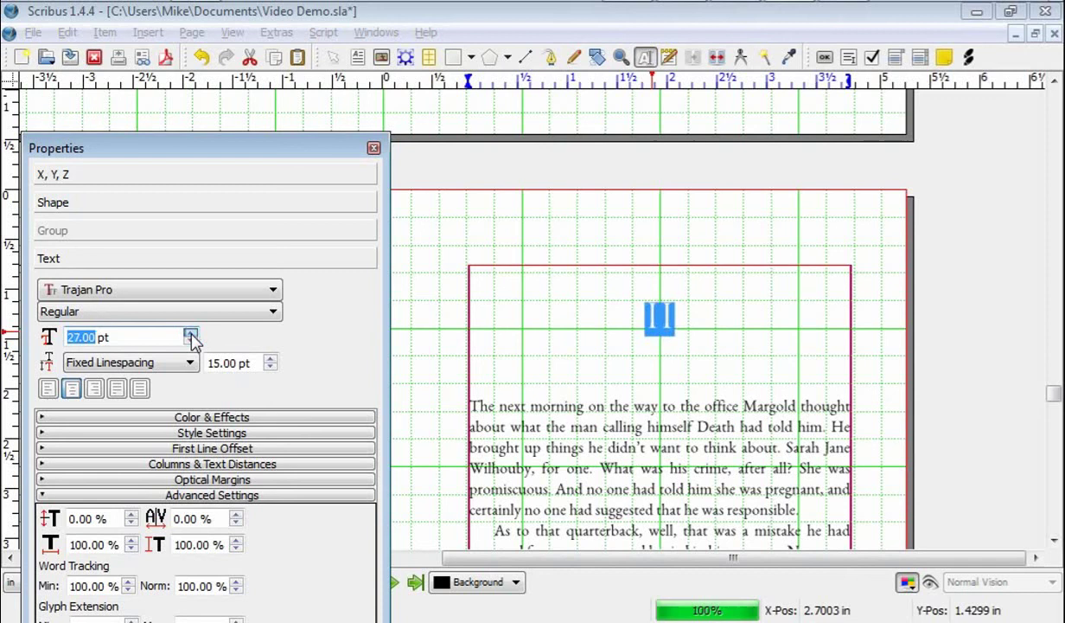
pyautogui.click(191, 335)
pyautogui.click(191, 334)
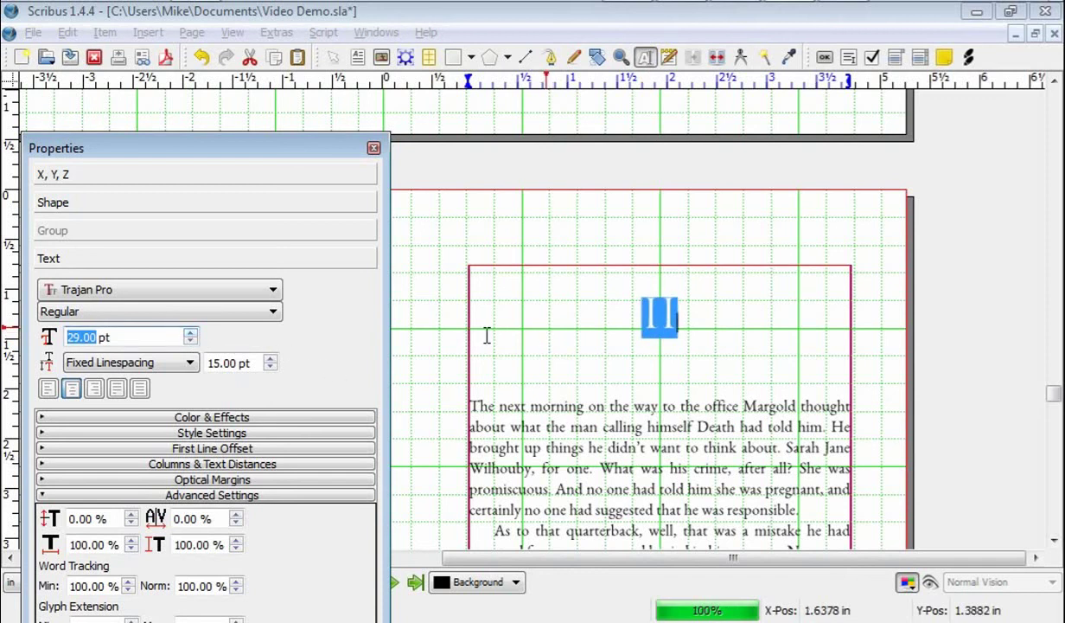
# - Close the Properties panel and backspace the II heading out of the main text frame
pyautogui.click(373, 148)
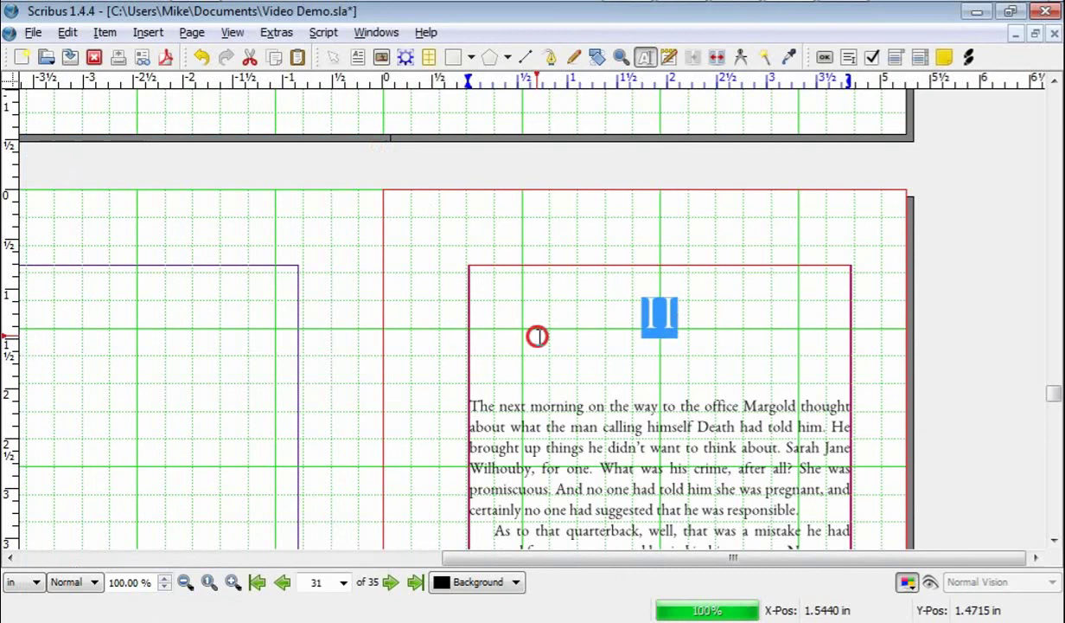
pyautogui.click(541, 337)
pyautogui.click(671, 312)
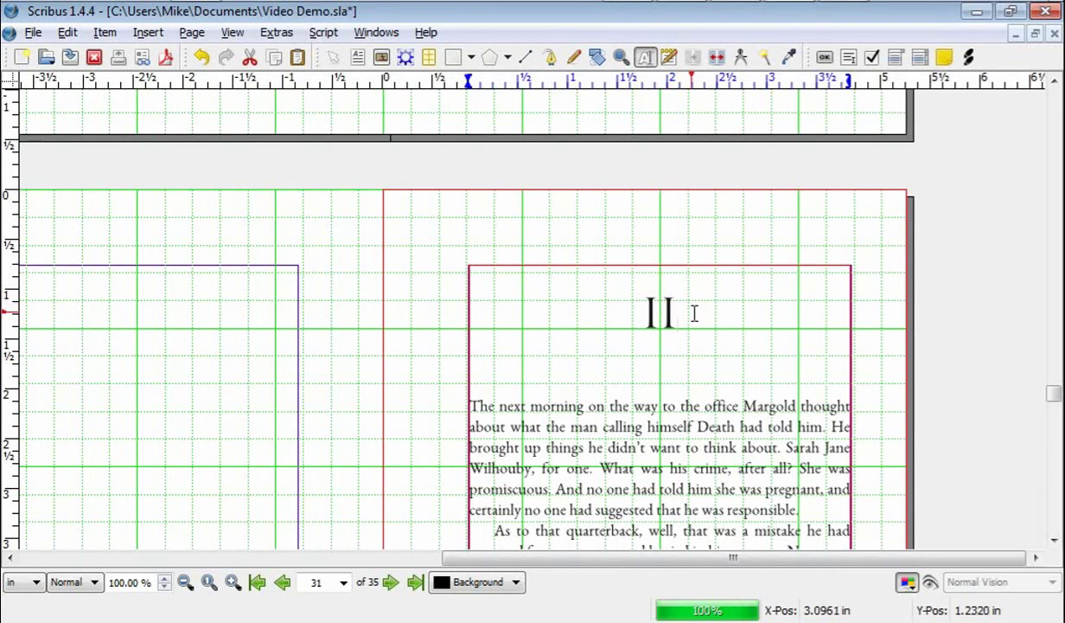
pyautogui.press('BackSpace')
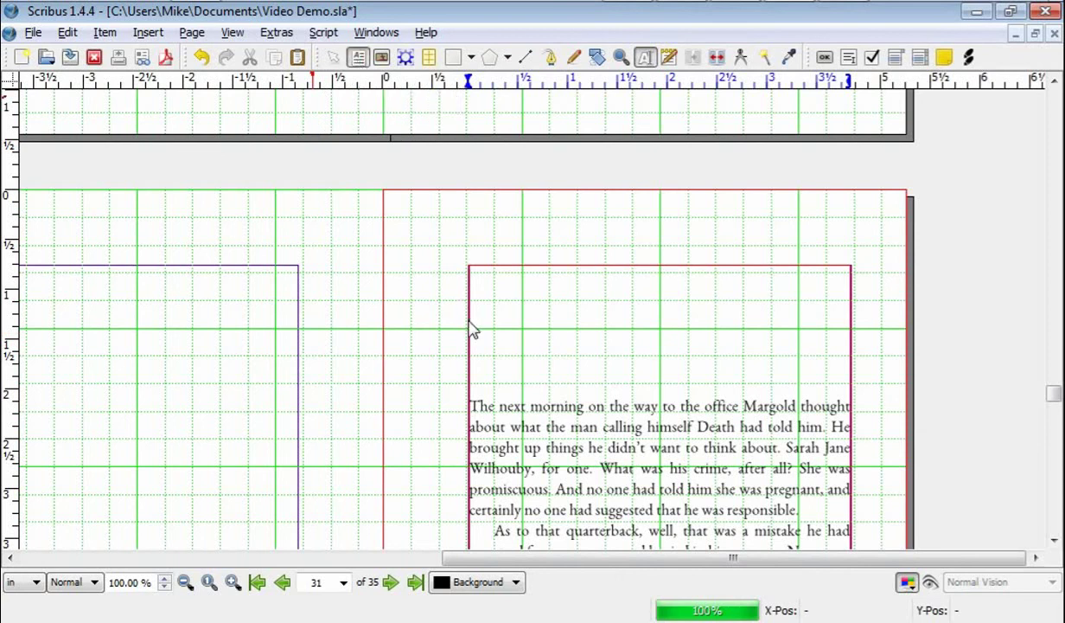
# - Draw a new text frame across the column above the first paragraph
pyautogui.press('t')
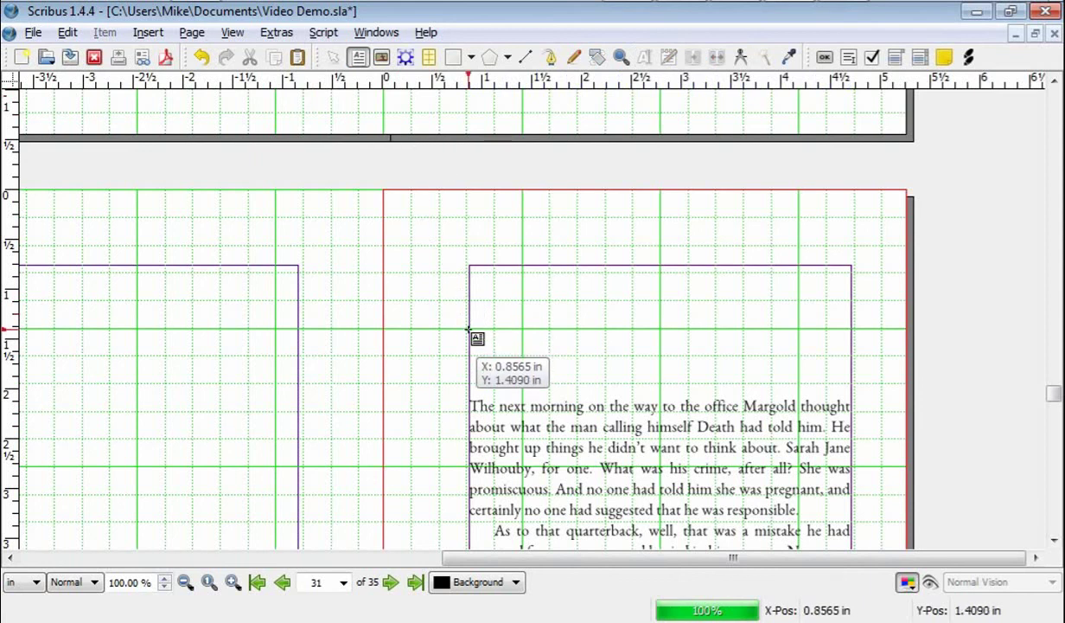
pyautogui.moveTo(469, 331); pyautogui.dragTo(851, 383)
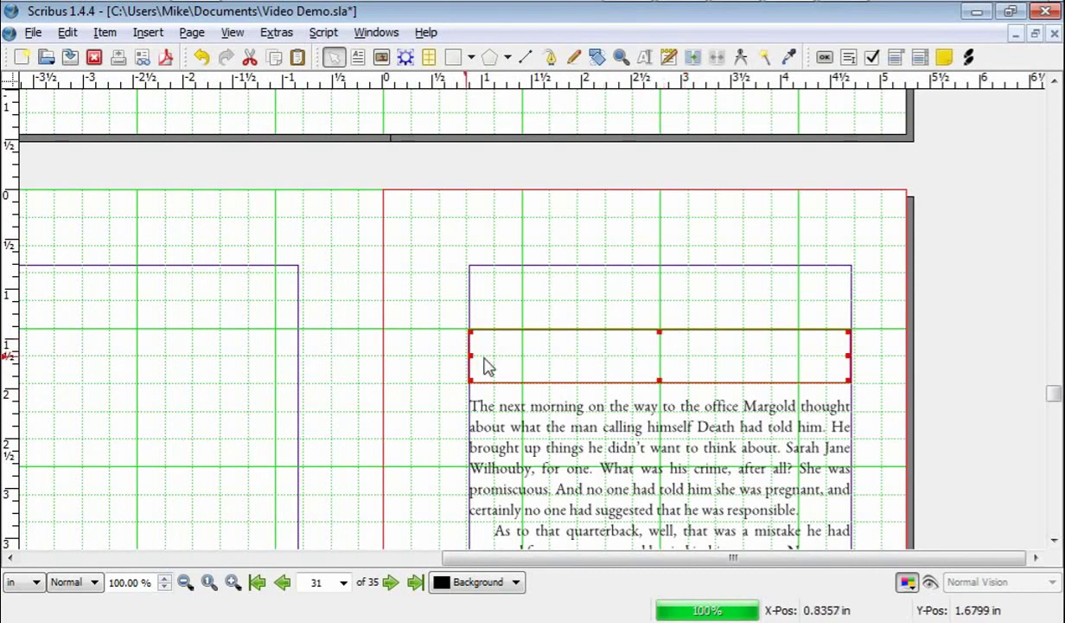
# - Type II into the new Text43 frame and show its Text settings in Properties
pyautogui.click(561, 358)
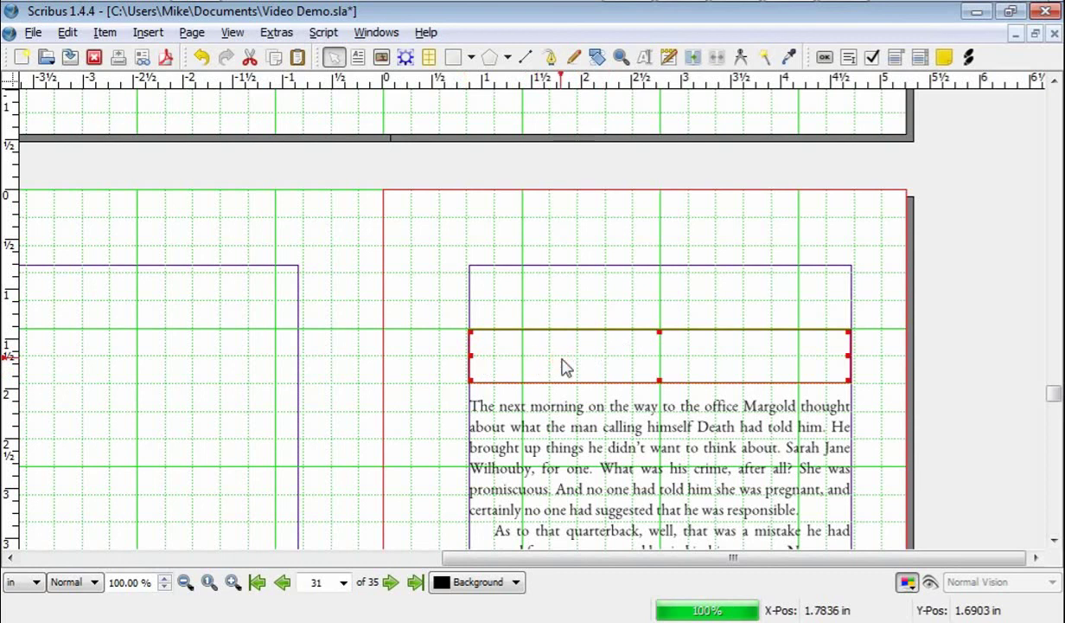
pyautogui.doubleClick(563, 367)
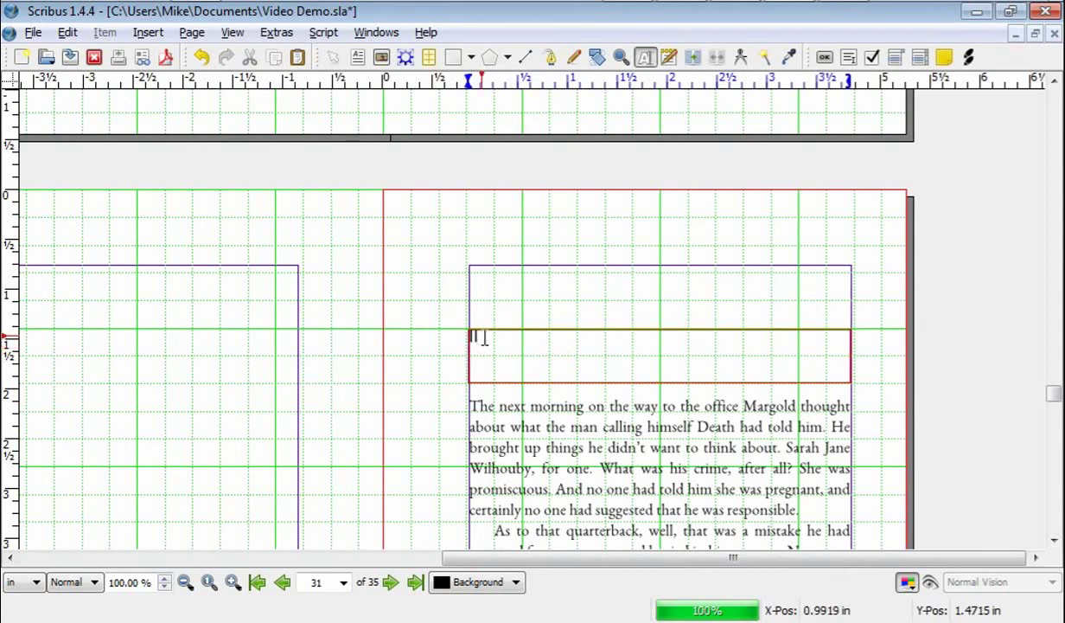
pyautogui.press('F2')
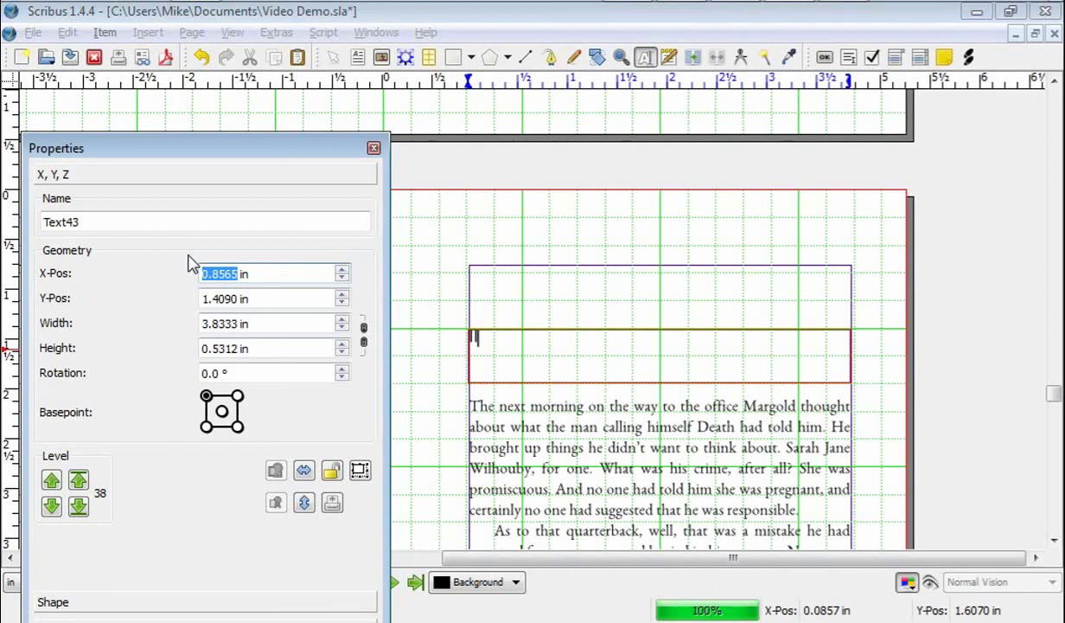
pyautogui.moveTo(178, 148); pyautogui.dragTo(177, 113)
pyautogui.click(53, 610)
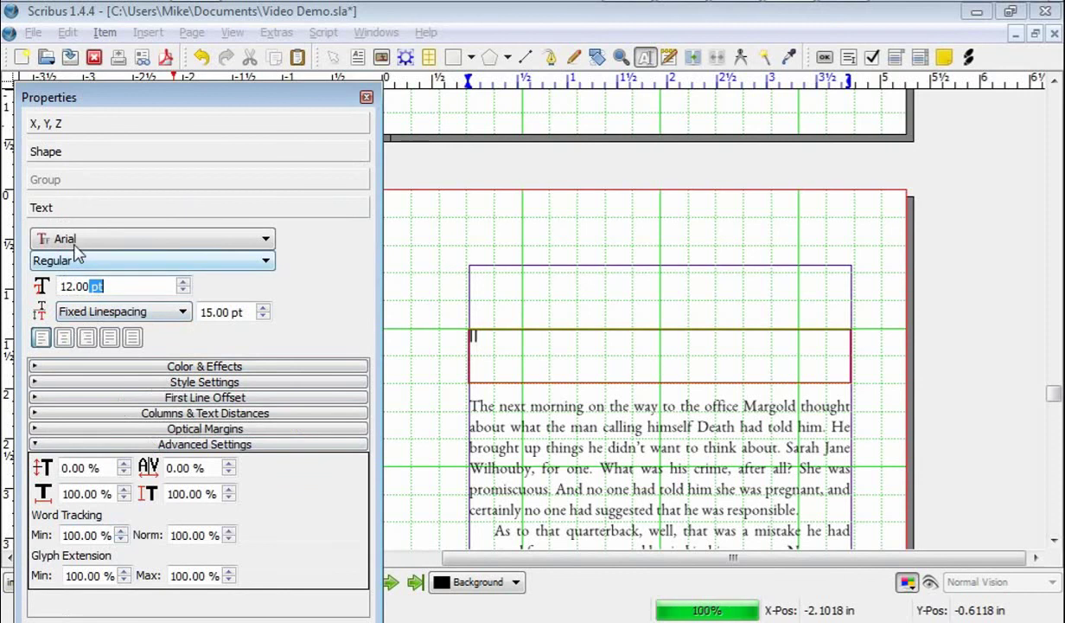
# - Change the II numeral's font from Arial to Trajan Pro
pyautogui.click(498, 343)
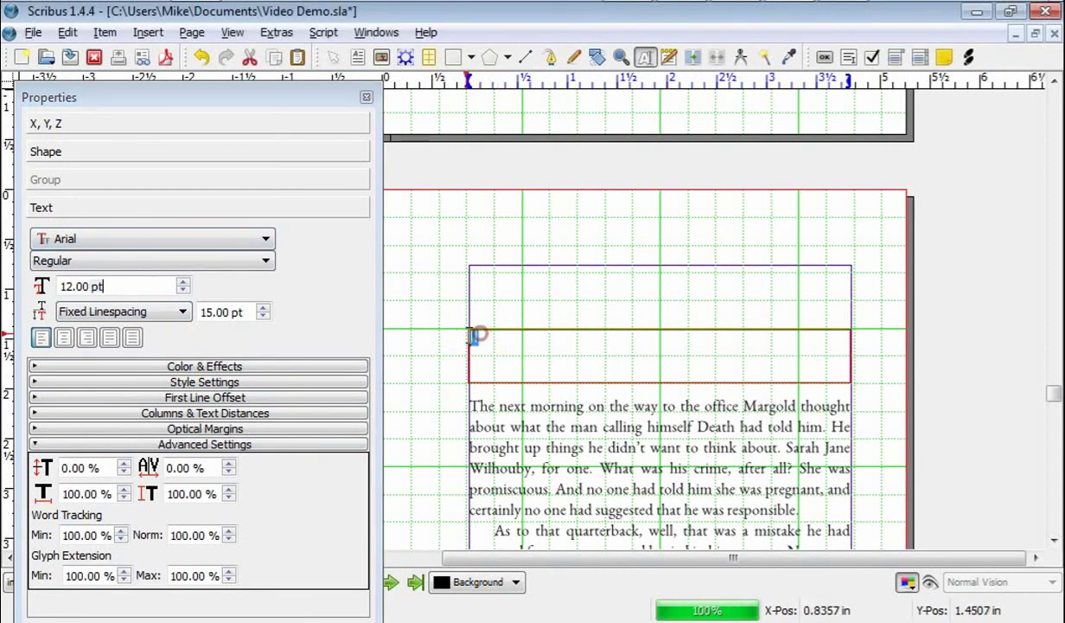
pyautogui.doubleClick(471, 336)
pyautogui.click(264, 243)
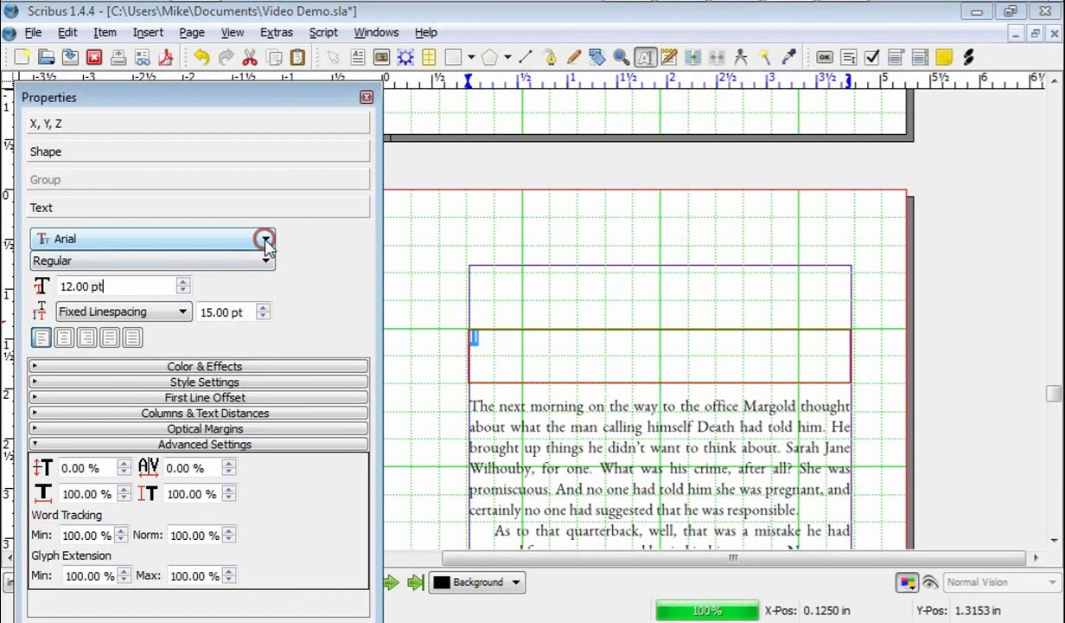
pyautogui.press('t')
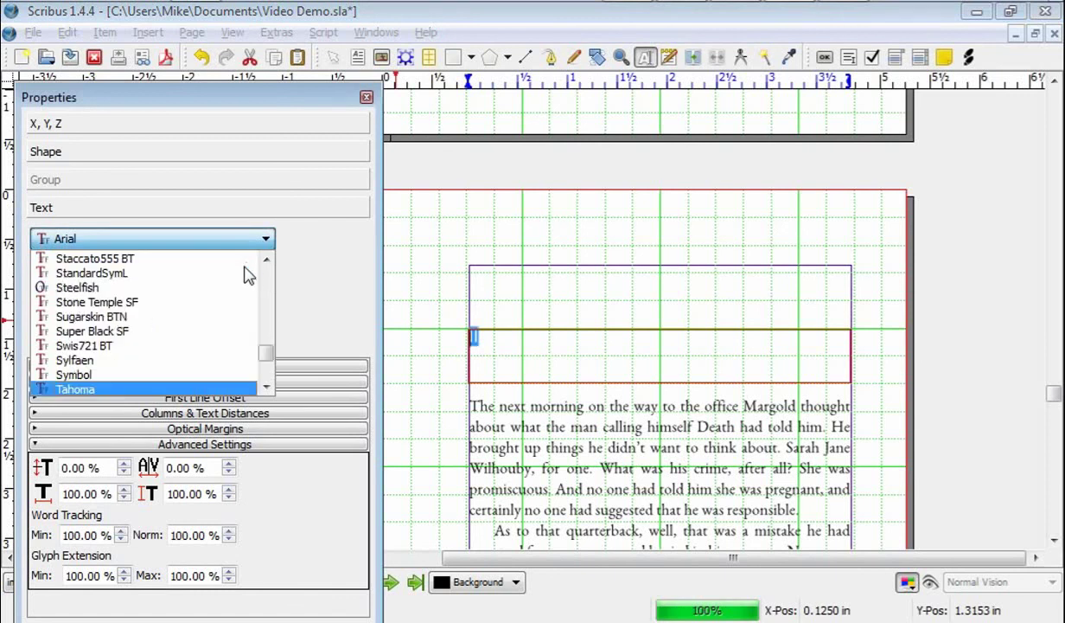
pyautogui.click(270, 377)
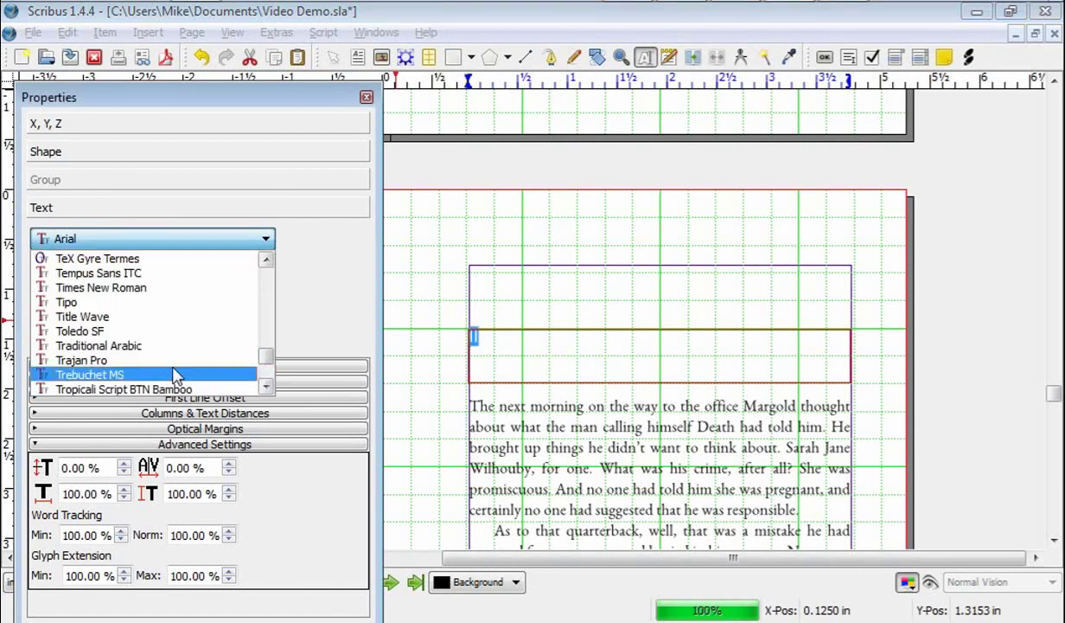
pyautogui.click(136, 360)
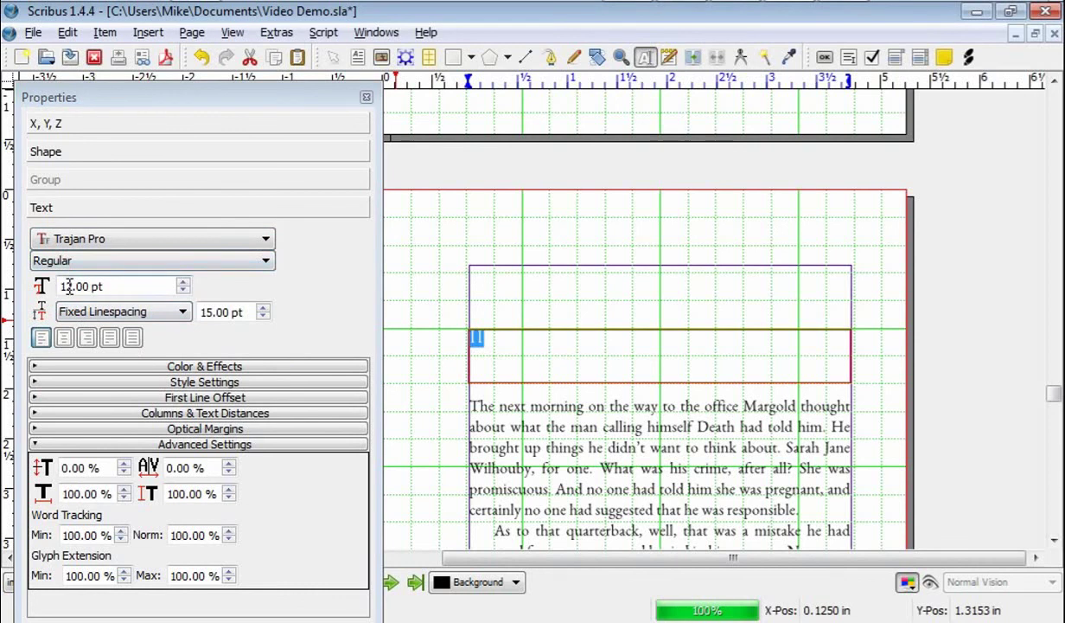
# - Raise the Trajan Pro II from 12 to 24 pt, centre-align it, and close Properties
pyautogui.click(184, 282)
pyautogui.click(185, 282)
pyautogui.click(184, 282)
pyautogui.click(185, 283)
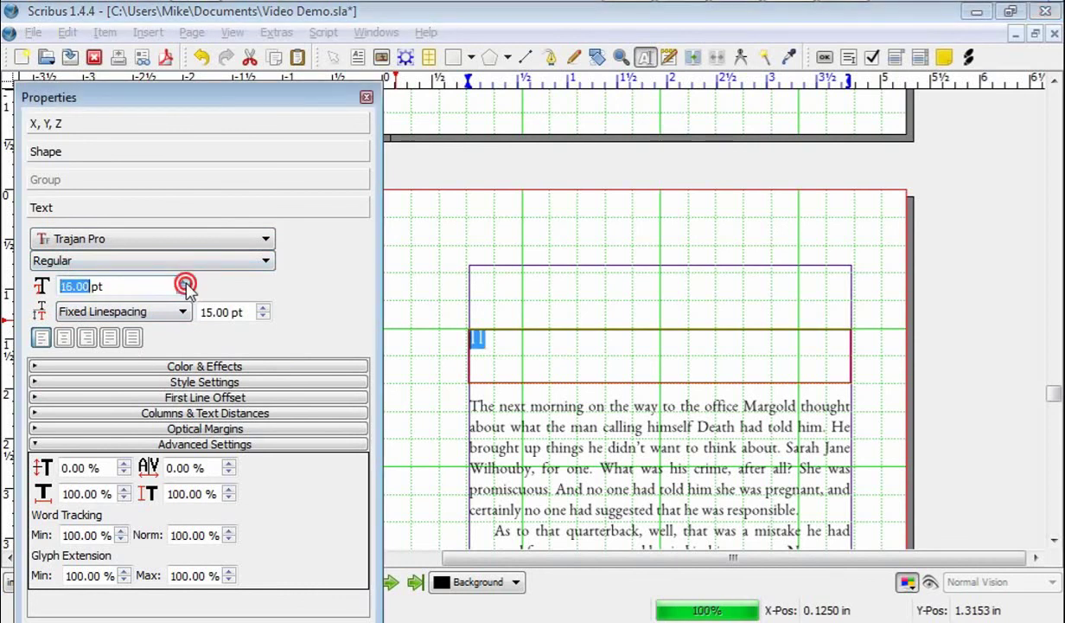
pyautogui.click(184, 282)
pyautogui.click(184, 282)
pyautogui.click(184, 283)
pyautogui.click(184, 283)
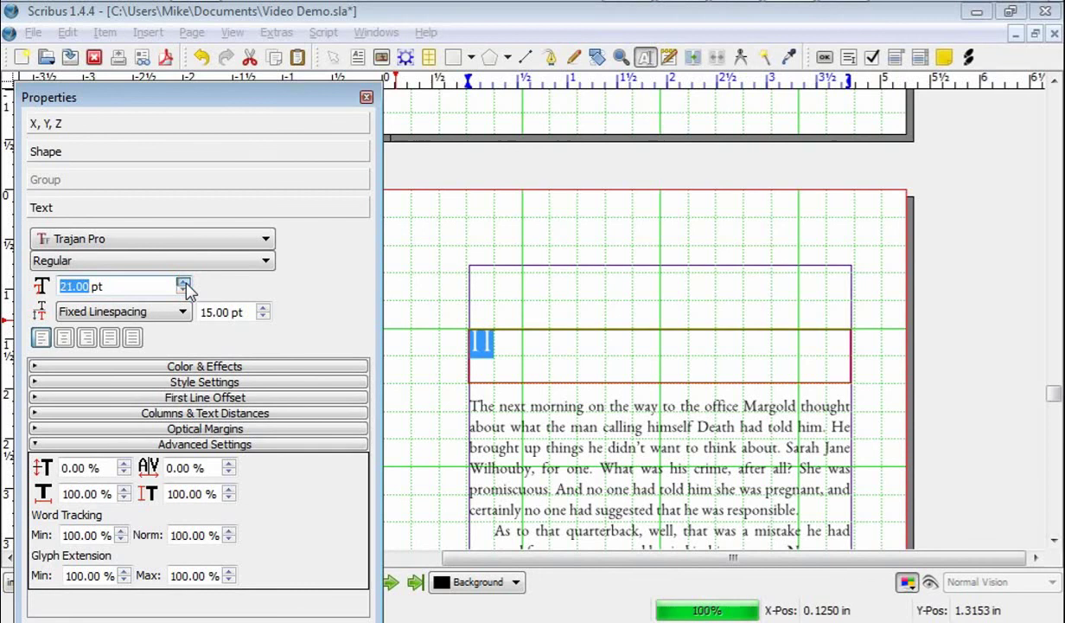
pyautogui.click(184, 283)
pyautogui.click(184, 282)
pyautogui.click(185, 283)
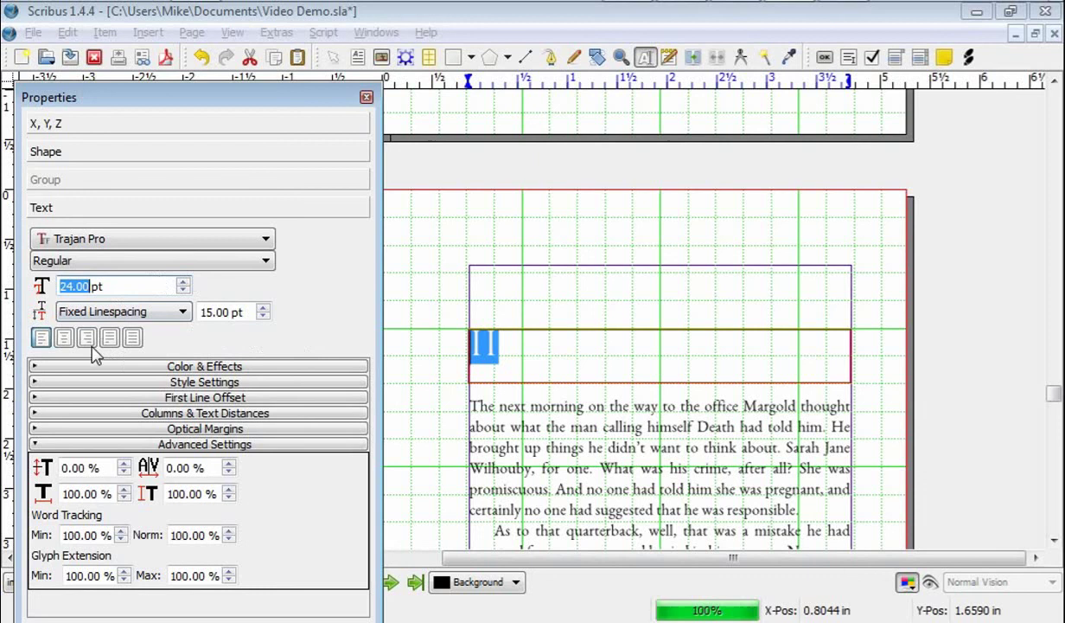
pyautogui.click(67, 339)
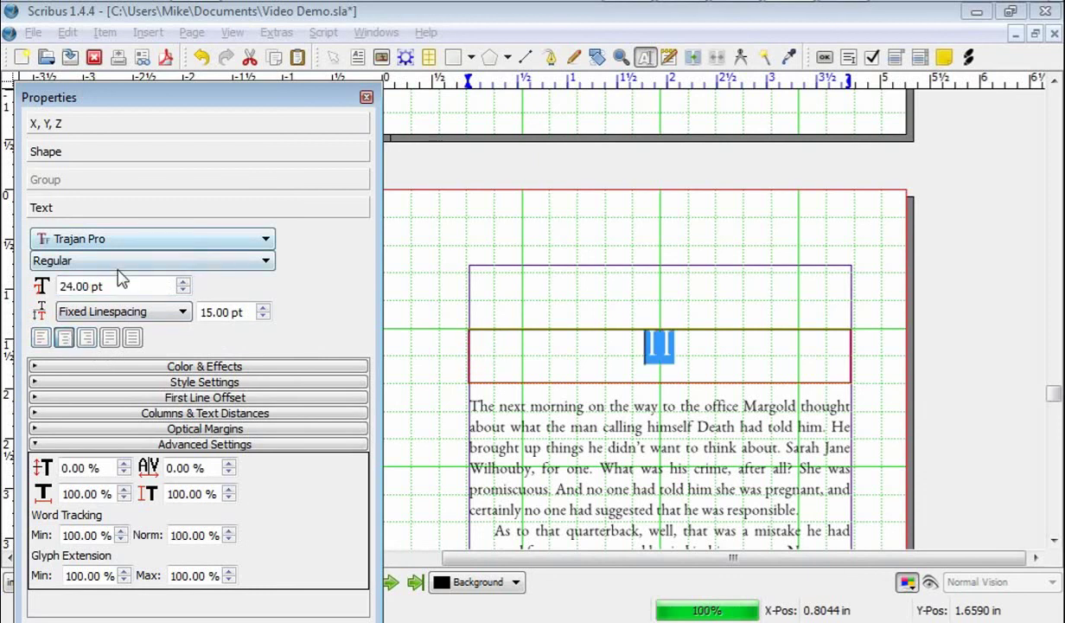
pyautogui.click(364, 98)
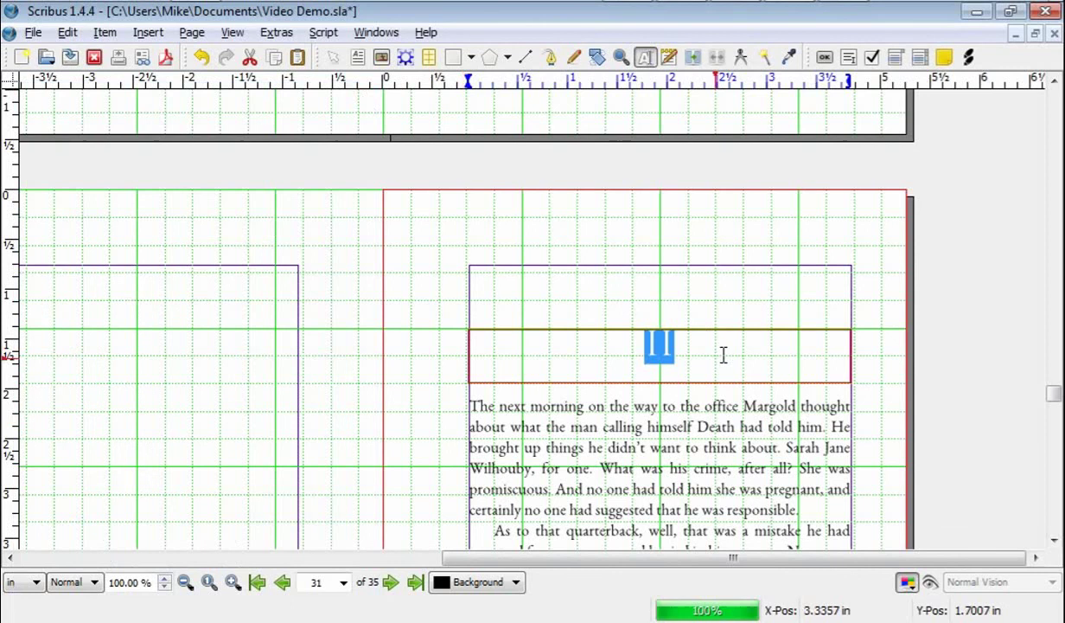
# - Drag the II frame down so it sits just above the opening paragraph
pyautogui.click(635, 353)
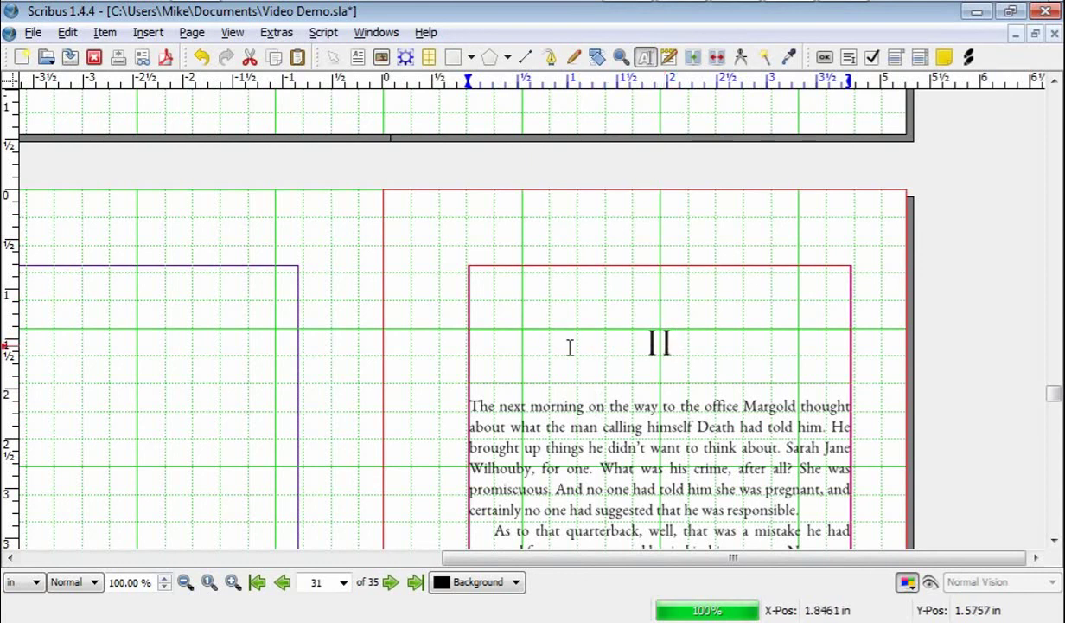
pyautogui.click(451, 377)
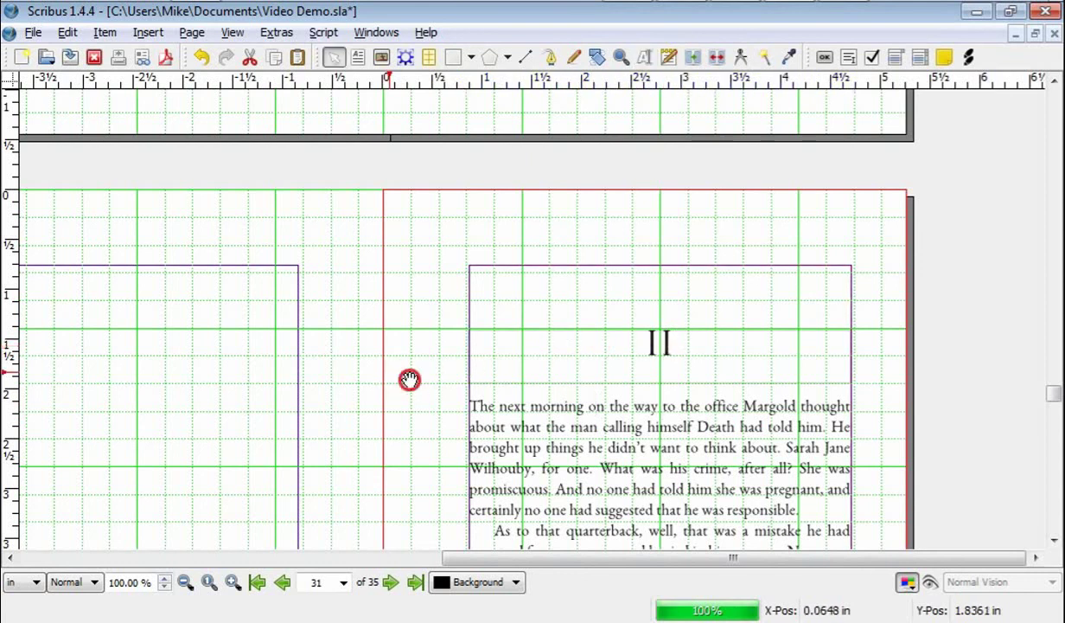
pyautogui.click(622, 339)
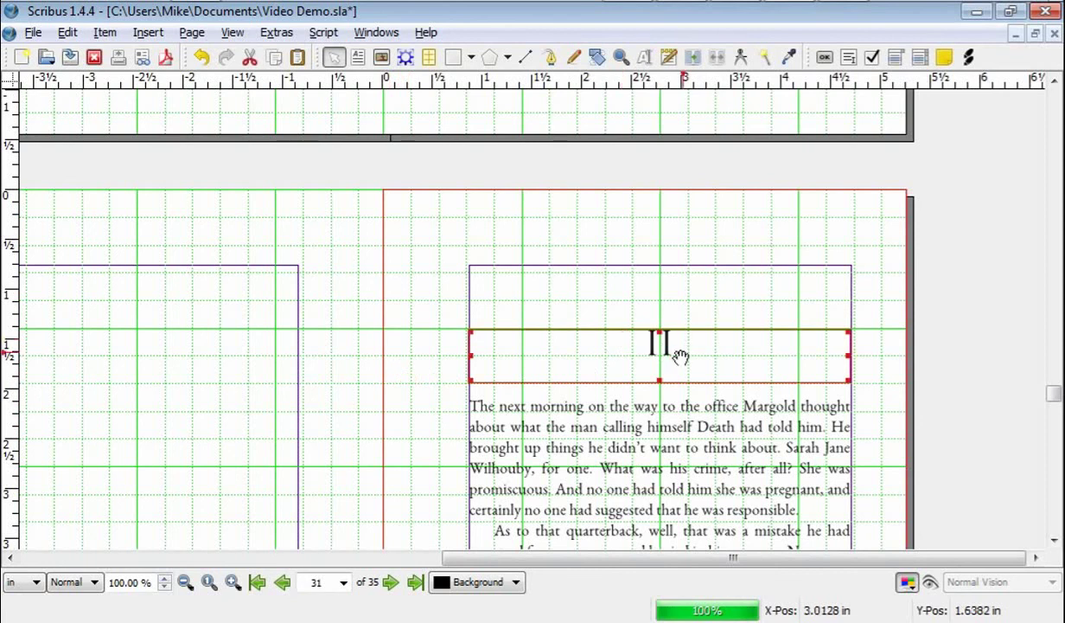
pyautogui.moveTo(682, 356)
pyautogui.mouseDown()
pyautogui.moveTo(687, 311)
pyautogui.moveTo(687, 358)
pyautogui.moveTo(712, 360)
pyautogui.moveTo(720, 375)
pyautogui.moveTo(715, 353)
pyautogui.moveTo(671, 339)
pyautogui.moveTo(670, 349)
pyautogui.mouseUp()
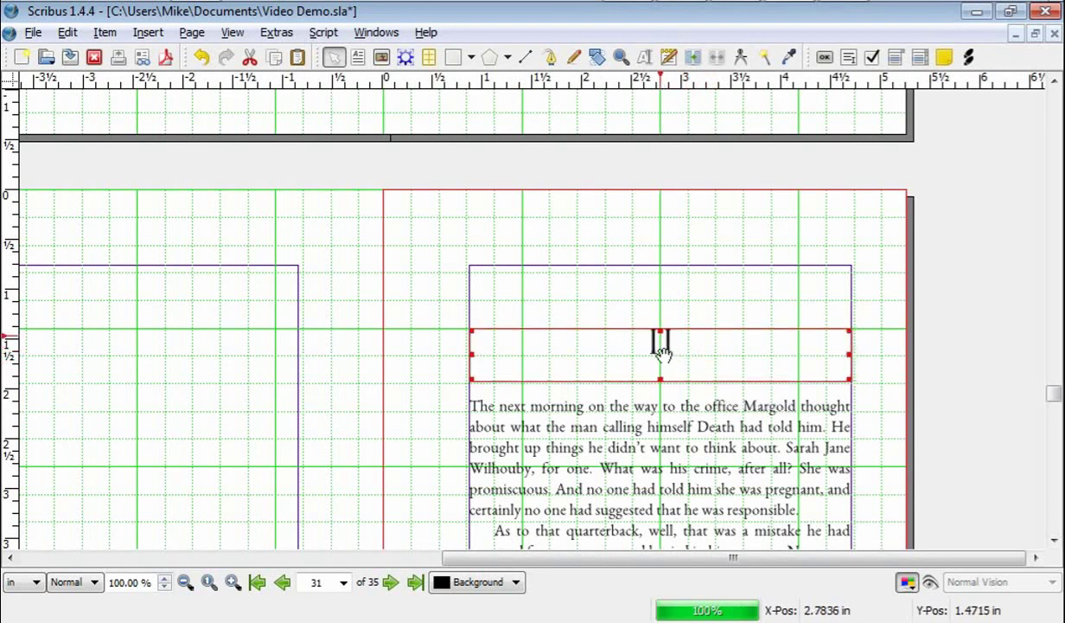
# - Insert an empty line before "The next morning" in the body text frame
pyautogui.click(477, 405)
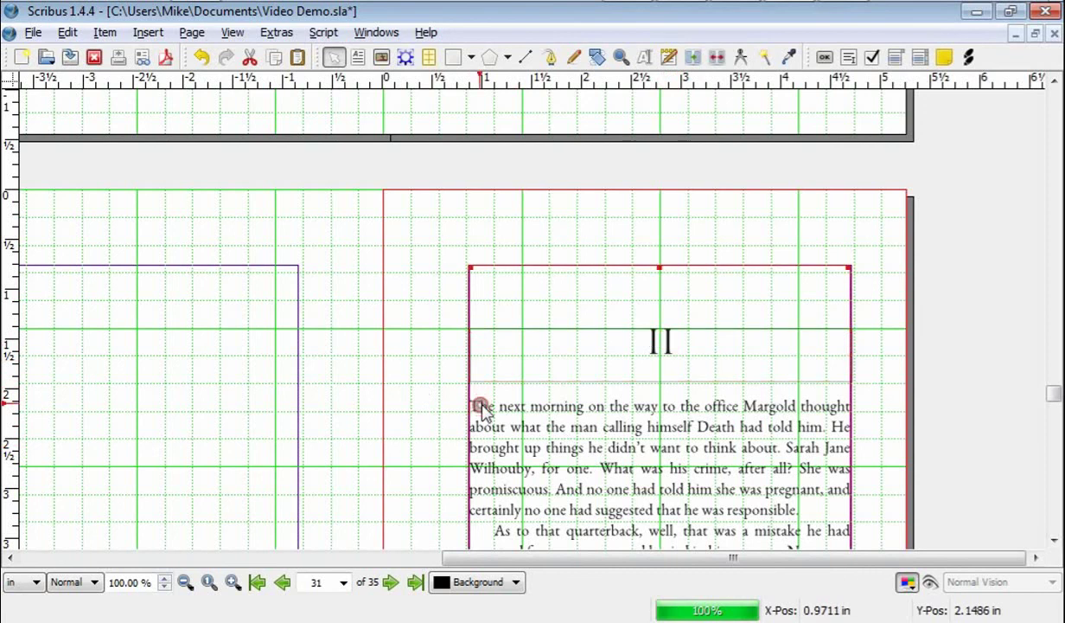
pyautogui.doubleClick(474, 405)
pyautogui.click(470, 406)
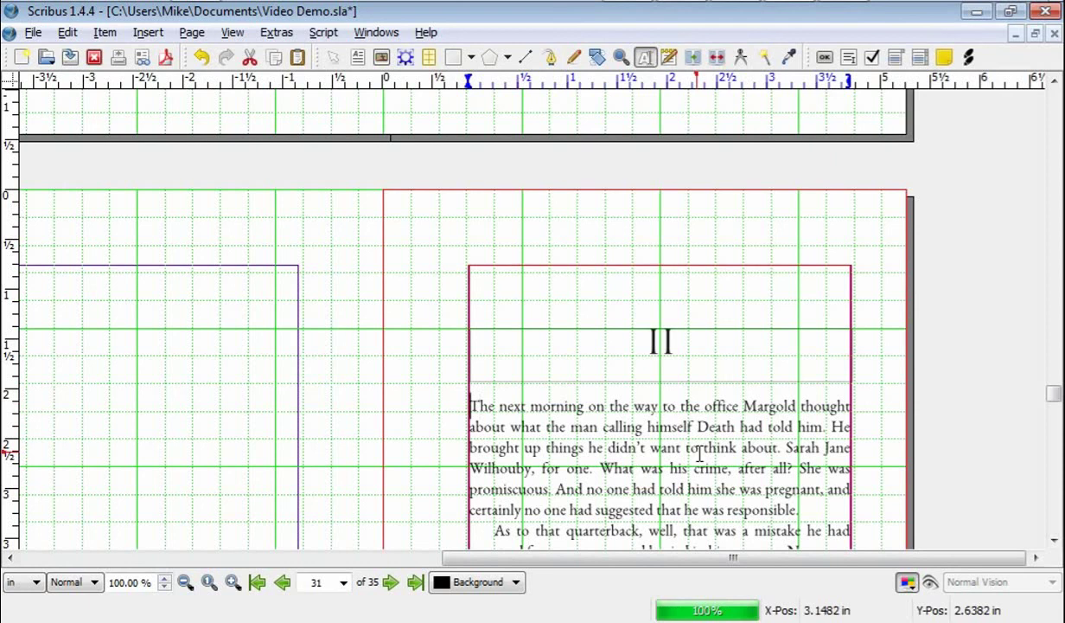
pyautogui.press('Return')
pyautogui.press('Return')
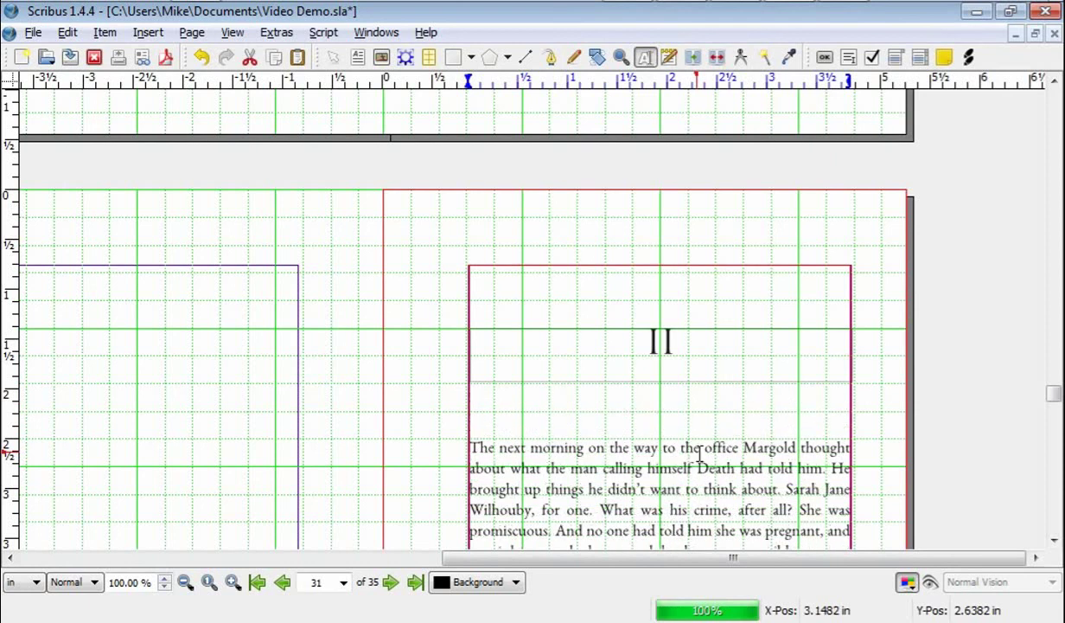